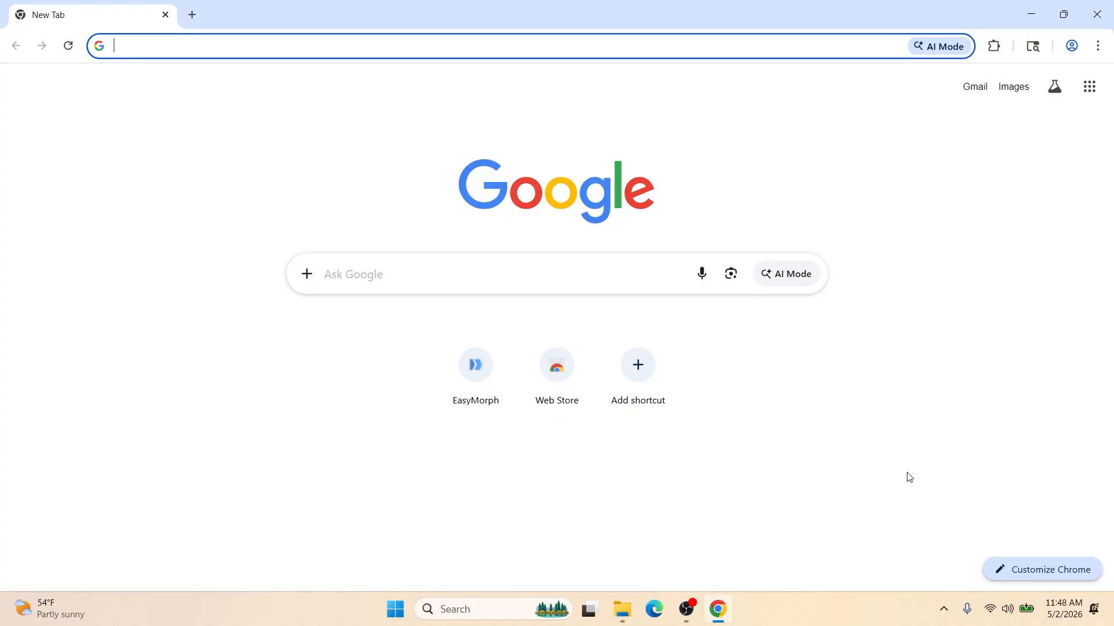
Visit easymorph.com, view the EasyMorph Desktop 64-bit download section, and close the browser
left_click(260, 47)
type("eas")
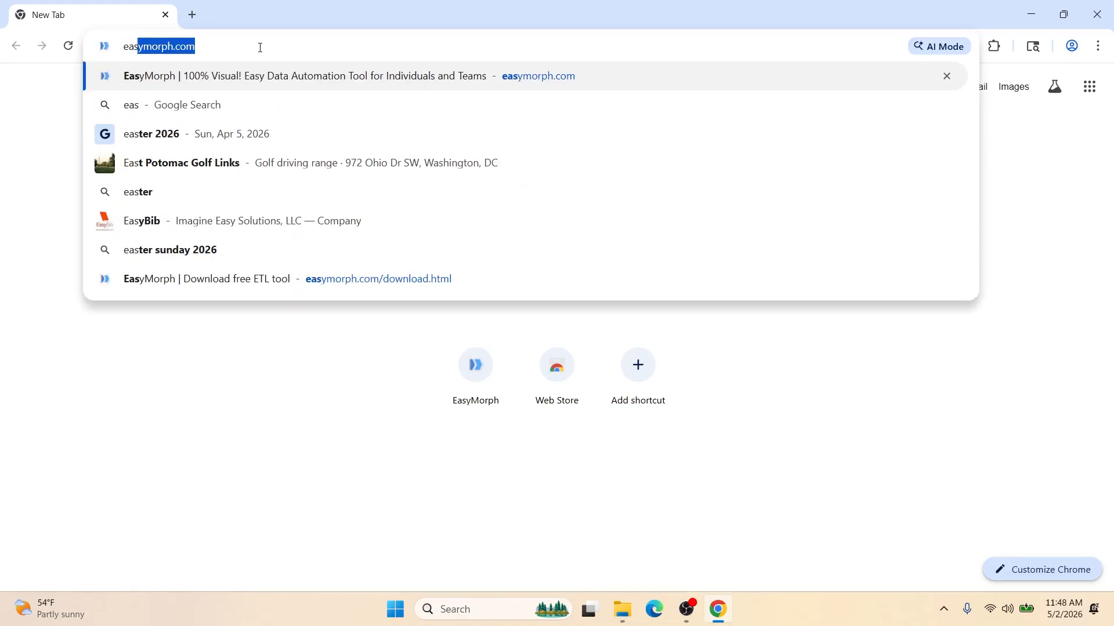
key("Return")
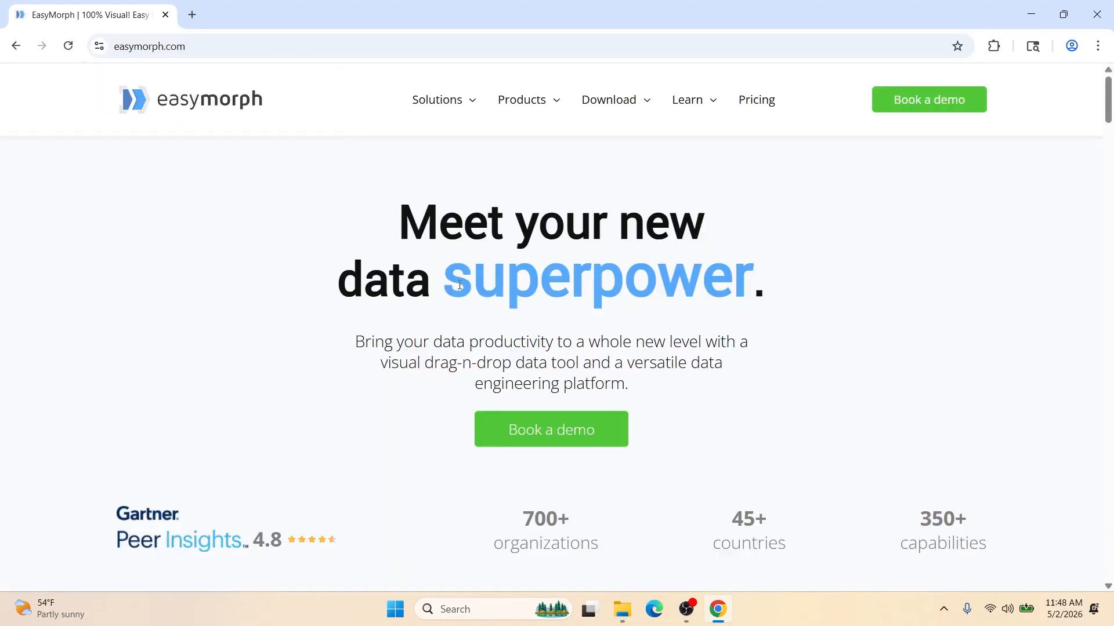
mouse_move(612, 97)
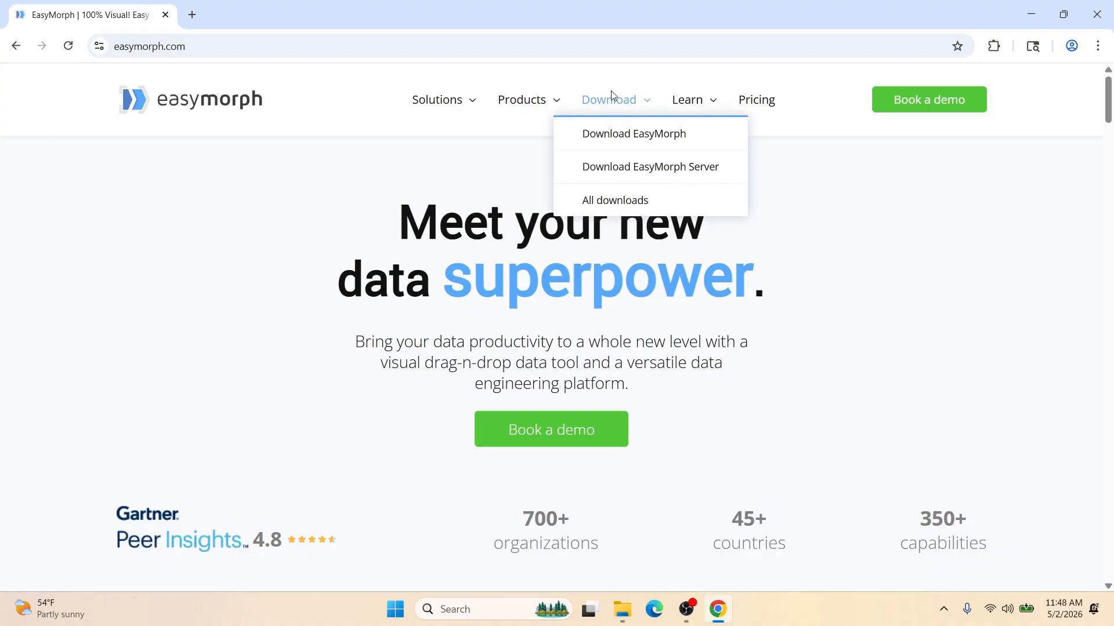
left_click(644, 140)
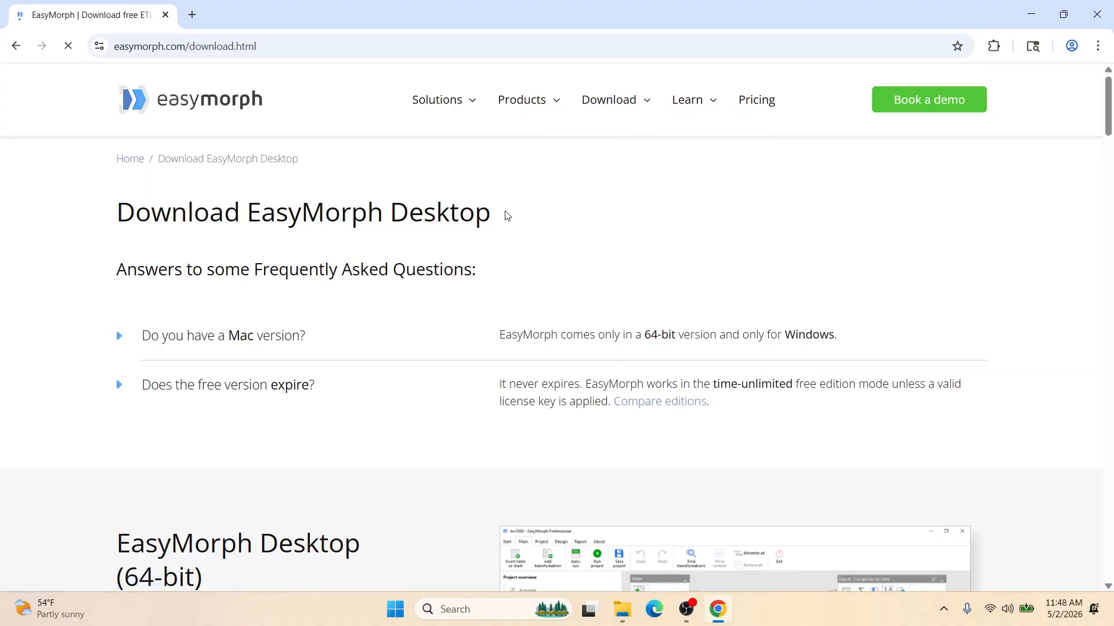
scroll(506, 218, "down", 1)
scroll(348, 377, "down", 1)
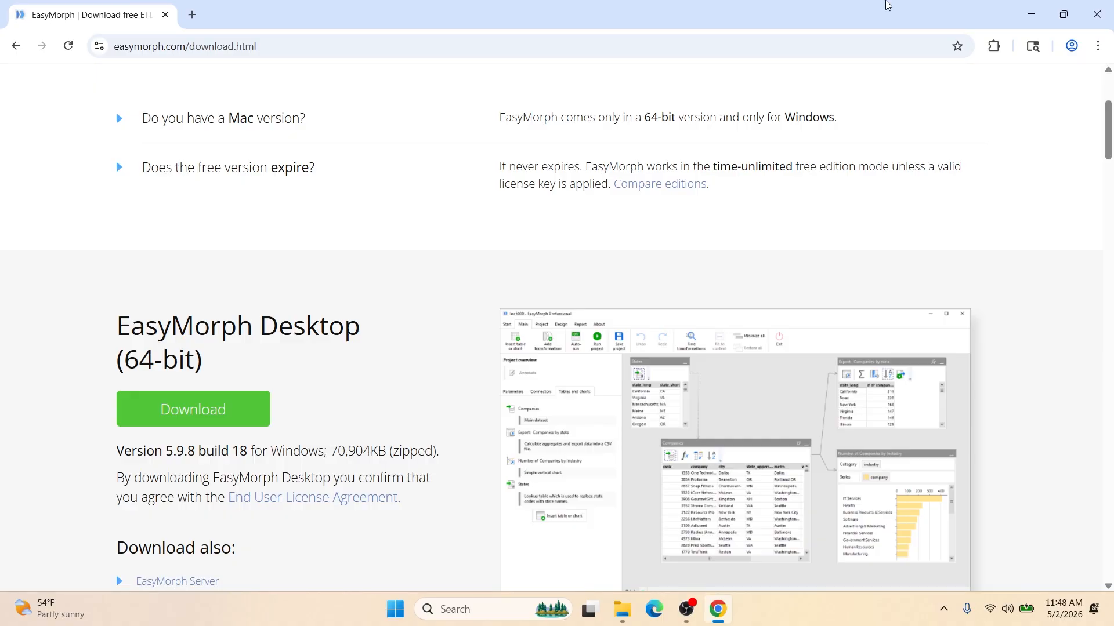
left_click(1096, 14)
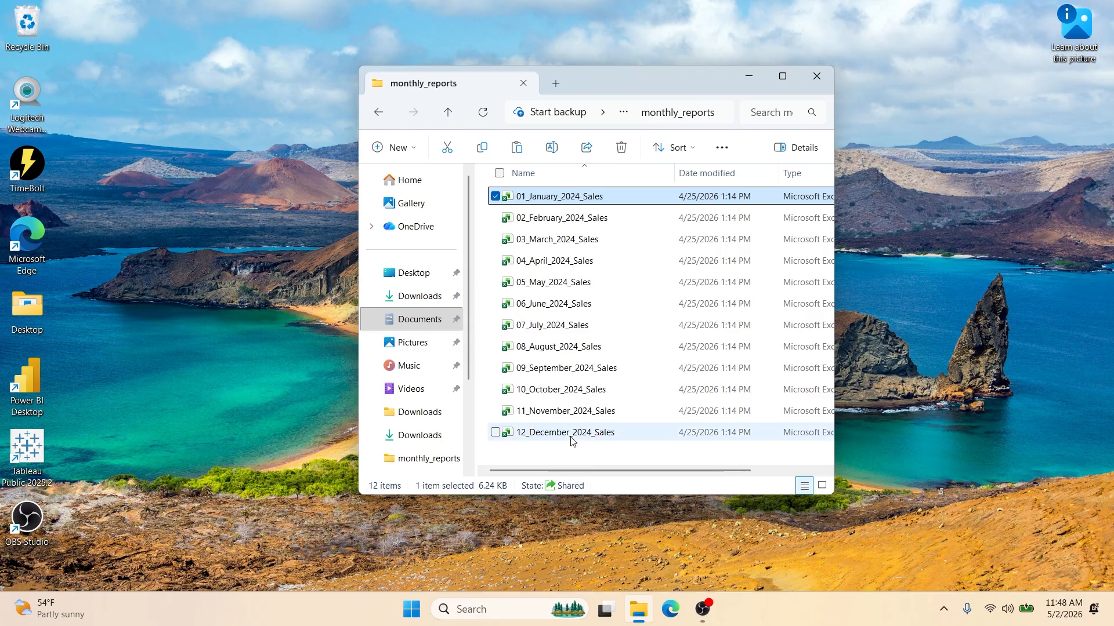
Open the 01_January_2024_Sales workbook from the monthly_reports folder to examine its columns and layout, and close it
double_click(551, 197)
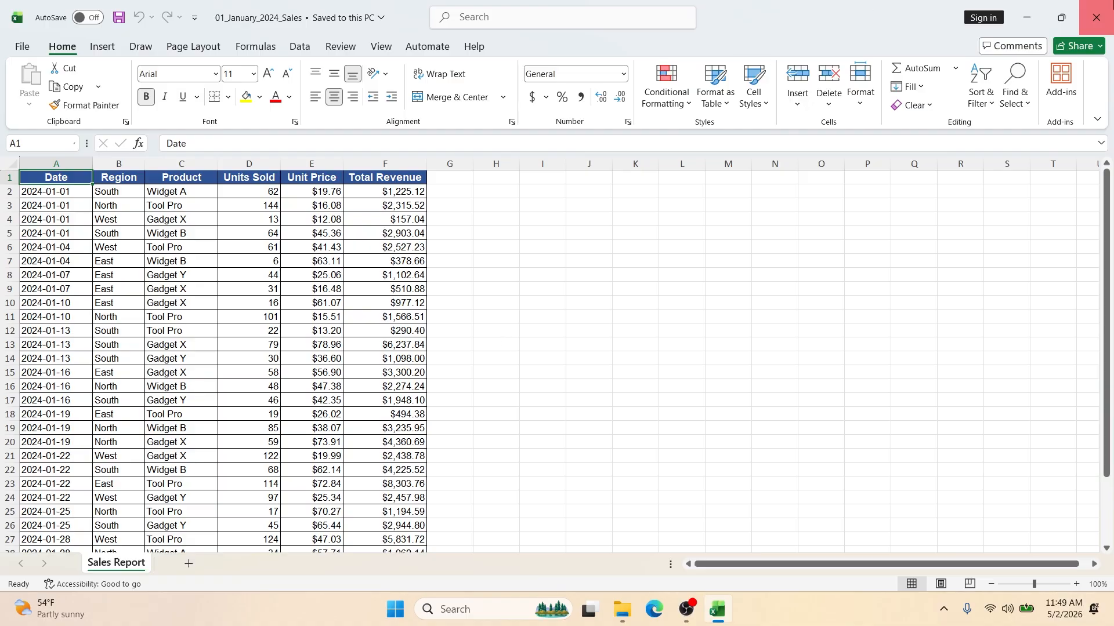
left_click(1096, 17)
Launch EasyMorph from Windows and create a new blank project
left_click(525, 609)
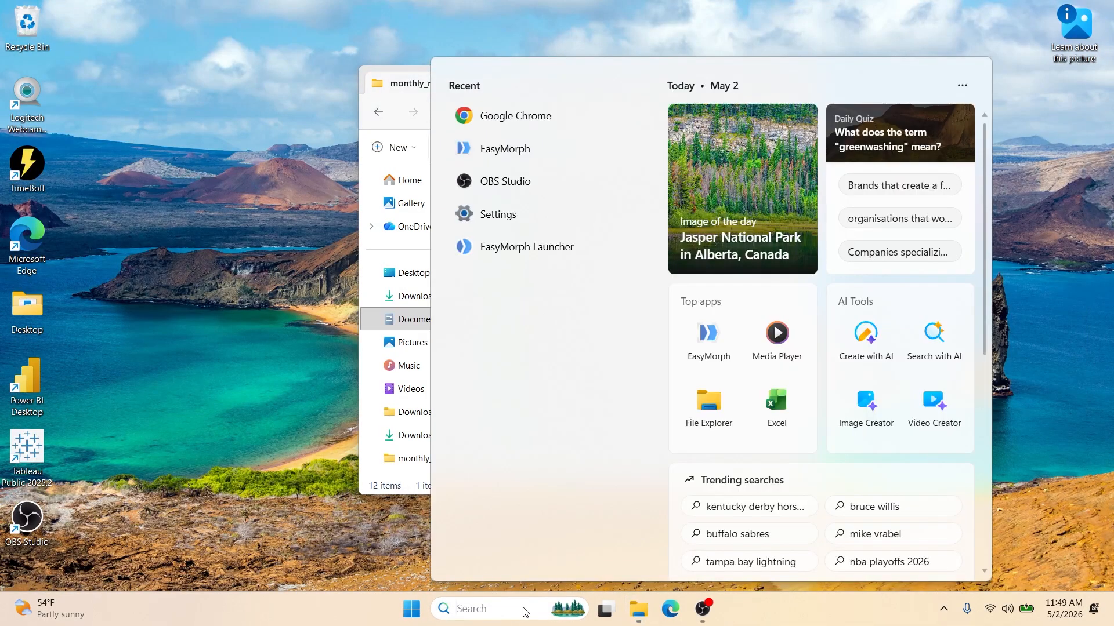
type("easyMorph")
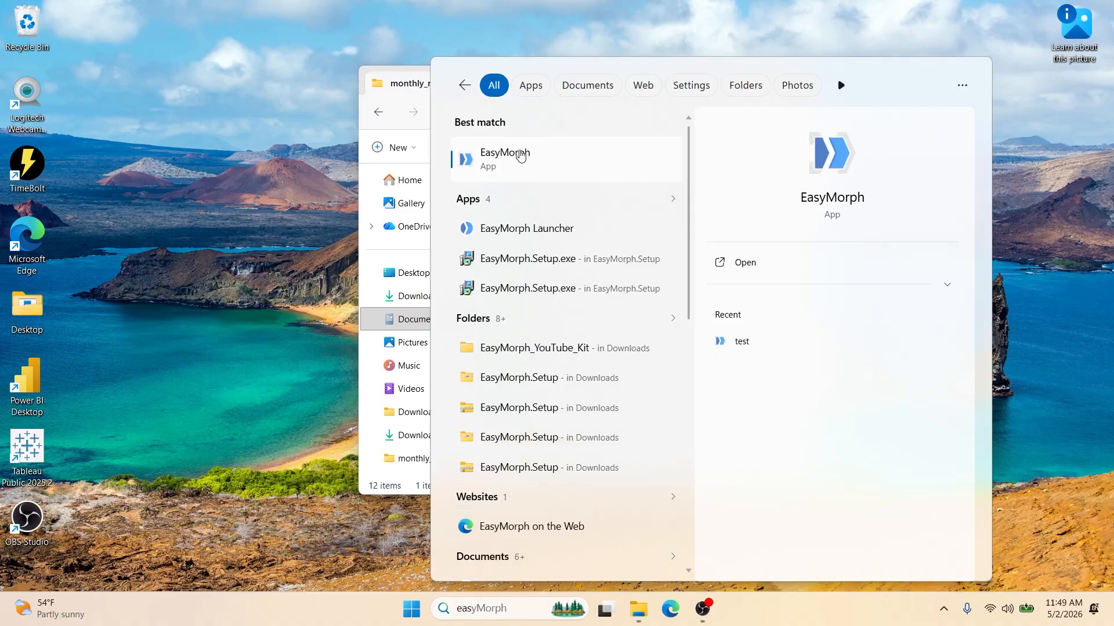
left_click(530, 170)
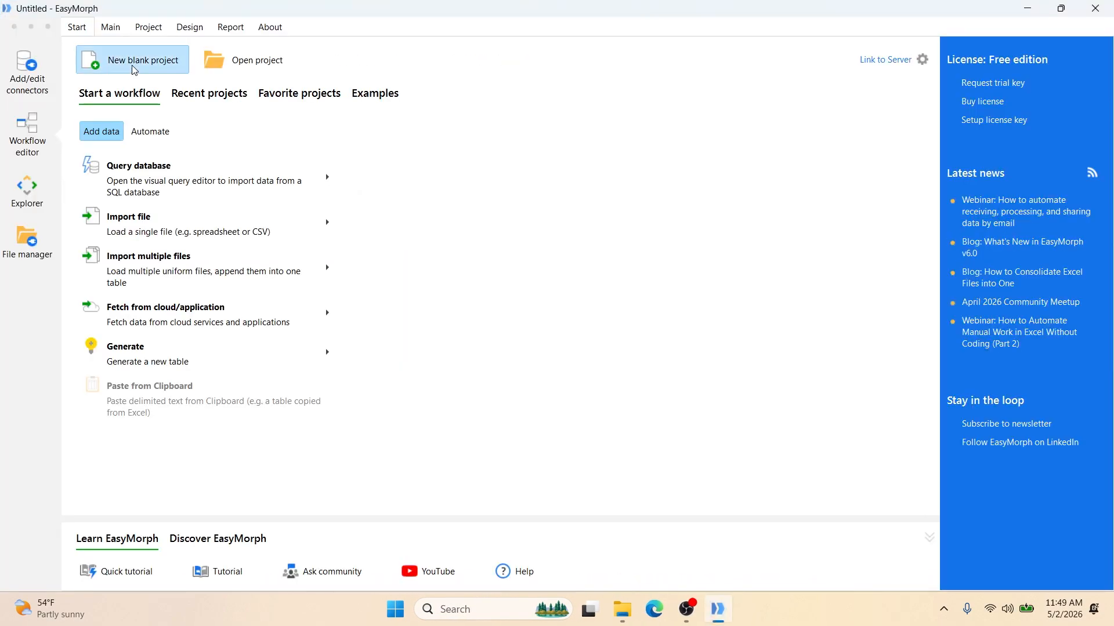
left_click(133, 66)
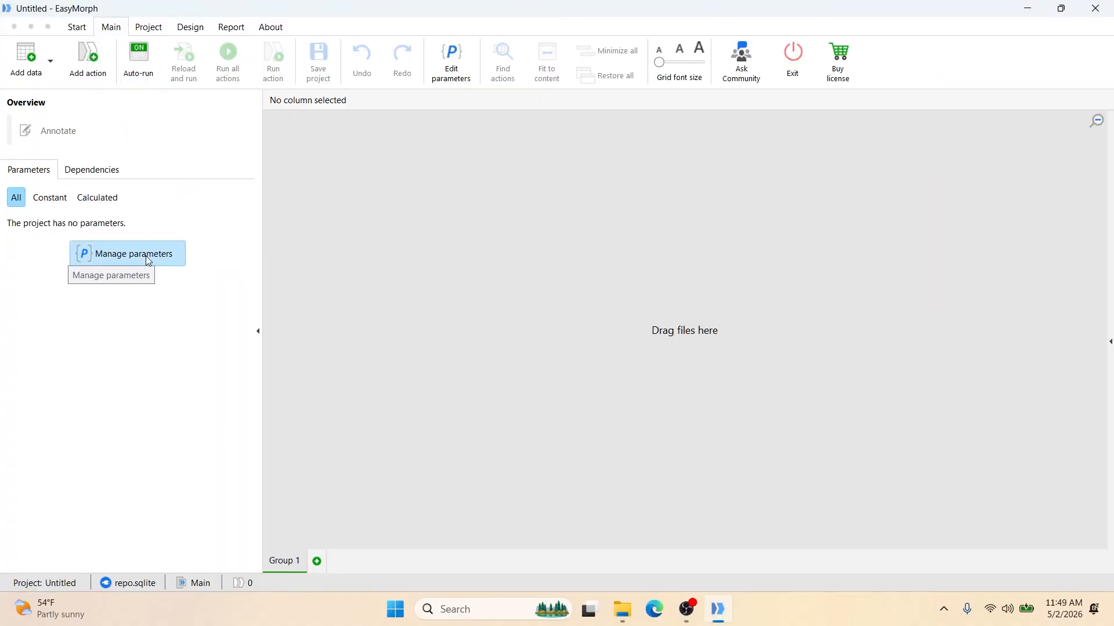
Add an Import Excel spreadsheet action and set it to load multiple uniform files
left_click(87, 70)
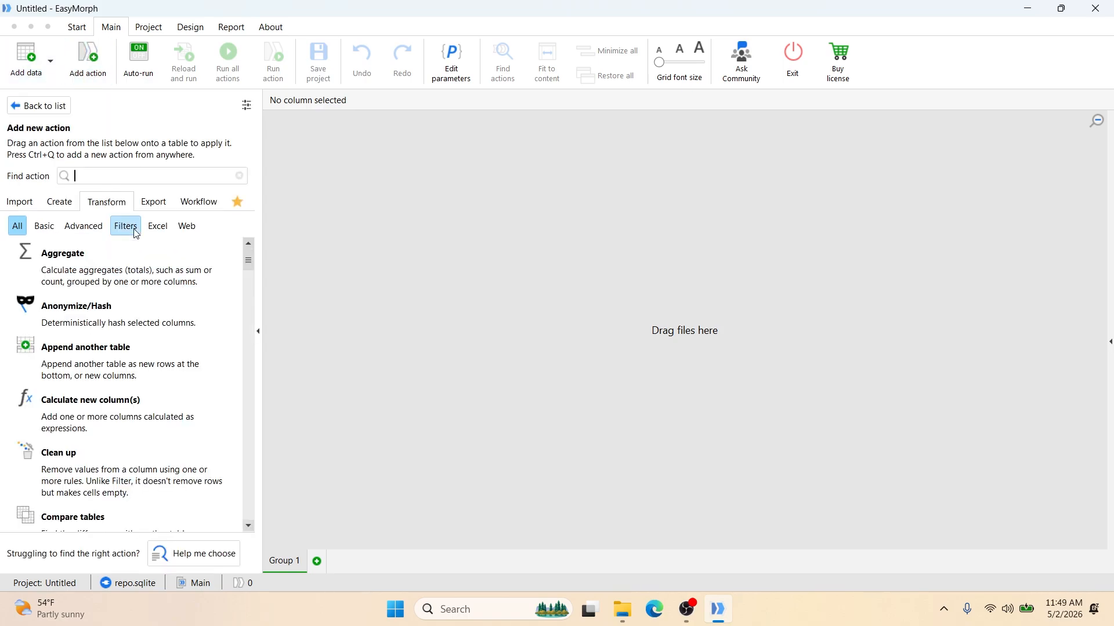
type("im")
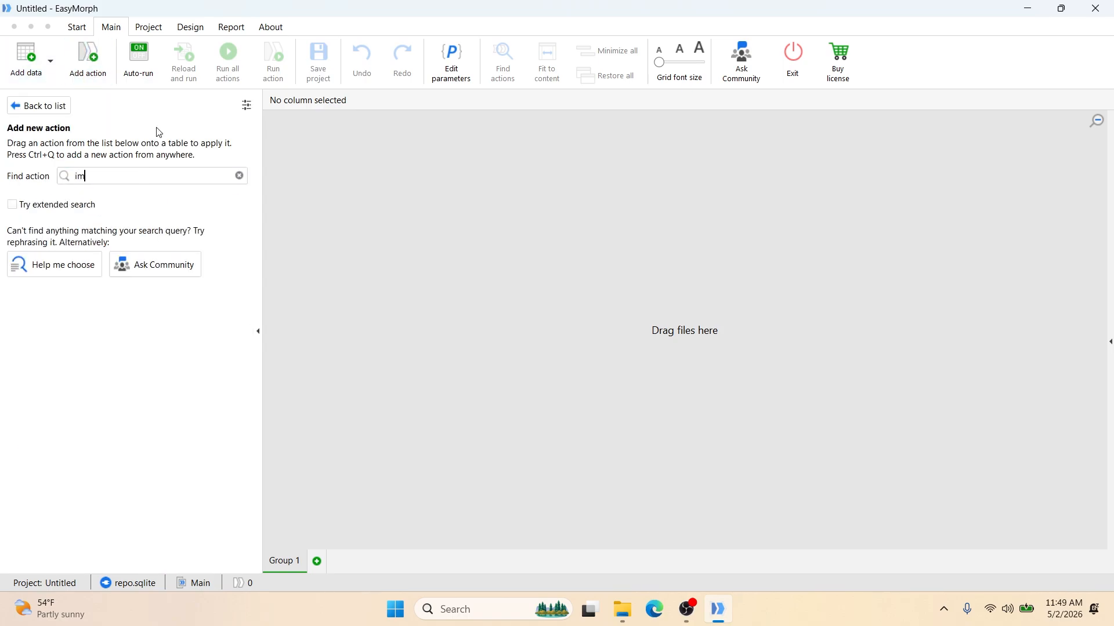
type("port")
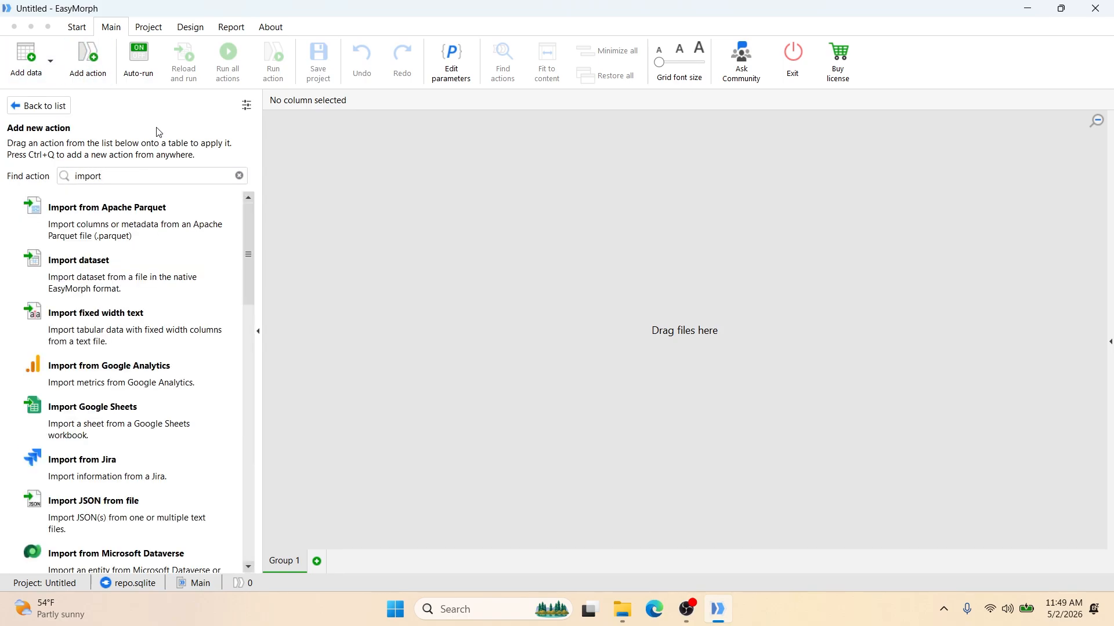
type(" exc")
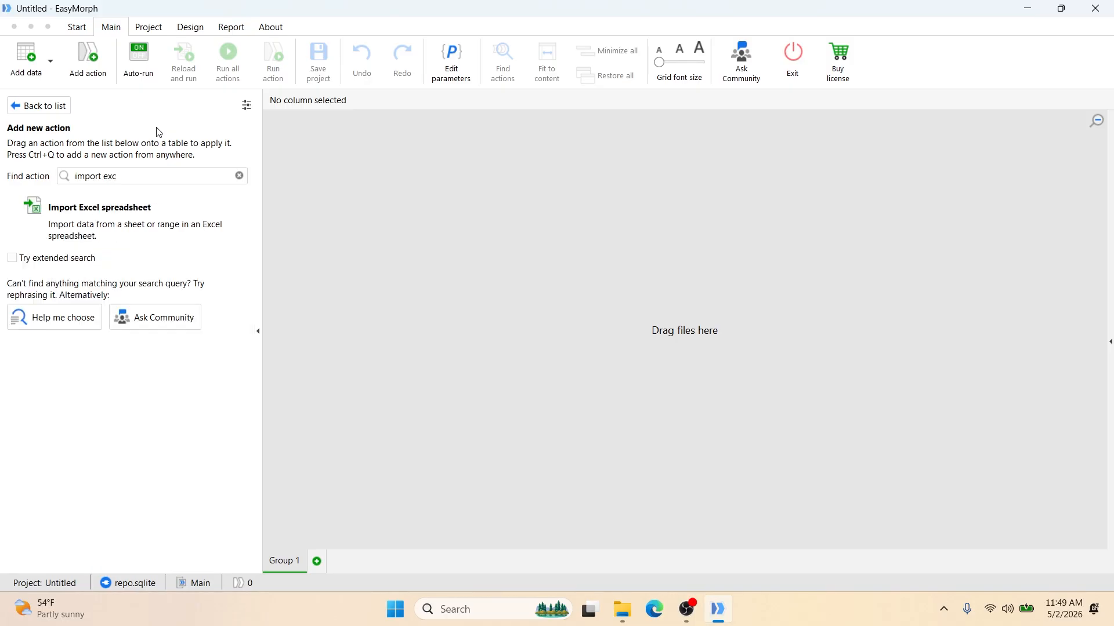
left_click(201, 227)
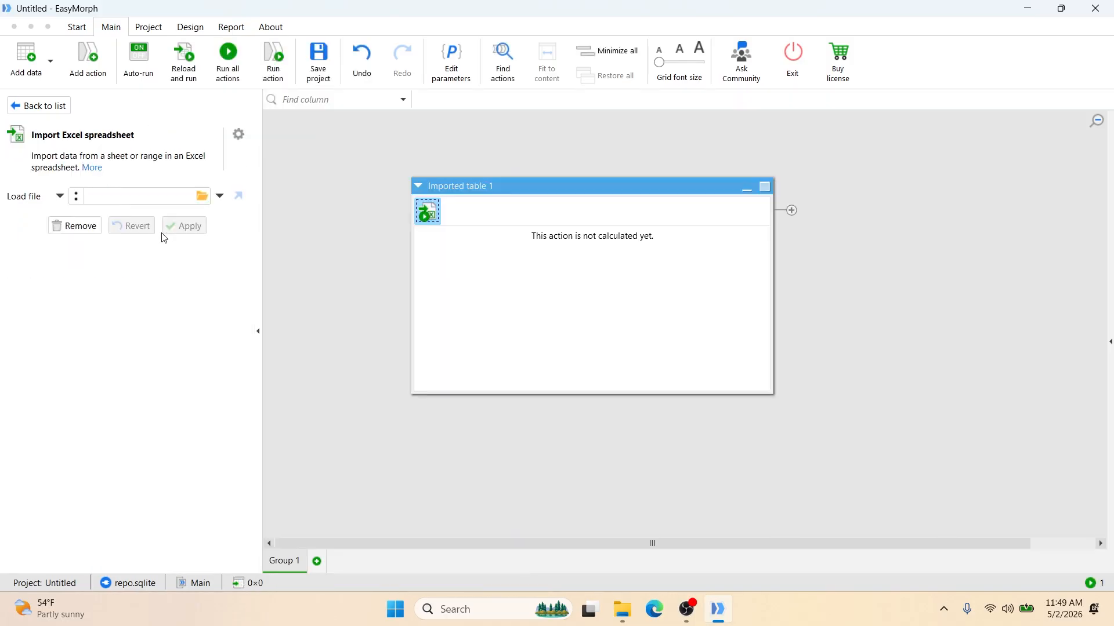
left_click(60, 197)
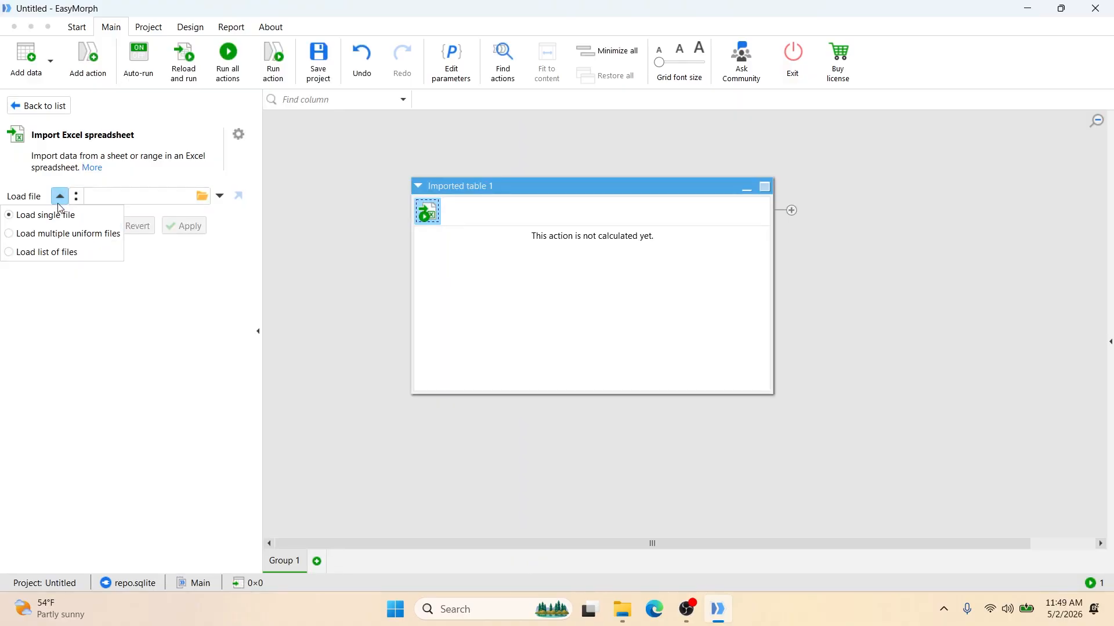
left_click(83, 234)
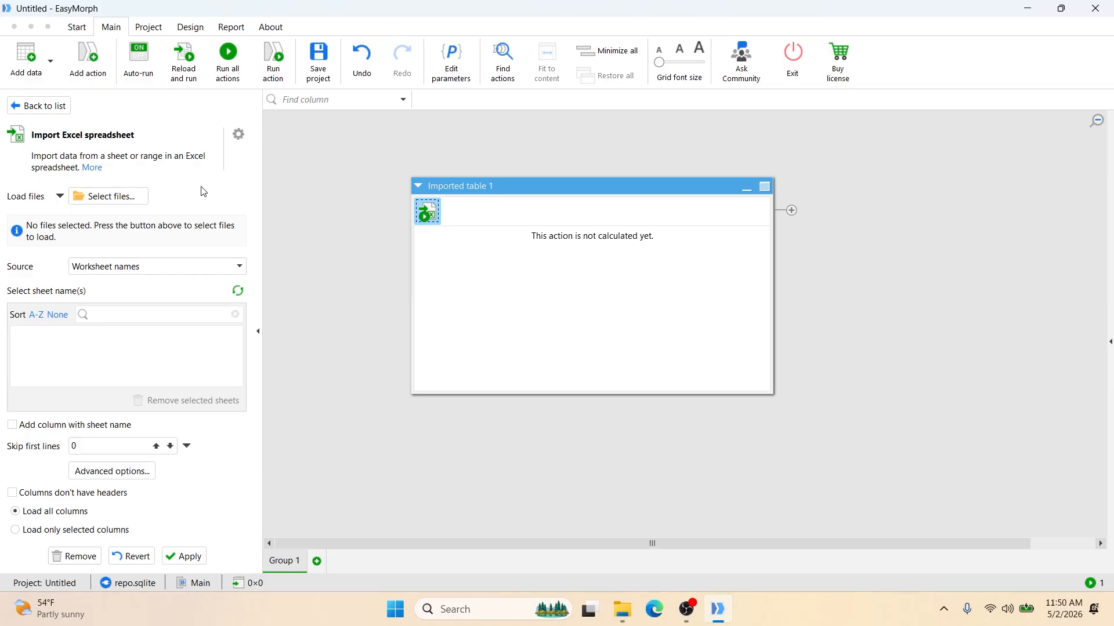
For the import's file selection, use Search mode and choose the monthly_reports folder inside Documents
left_click(140, 195)
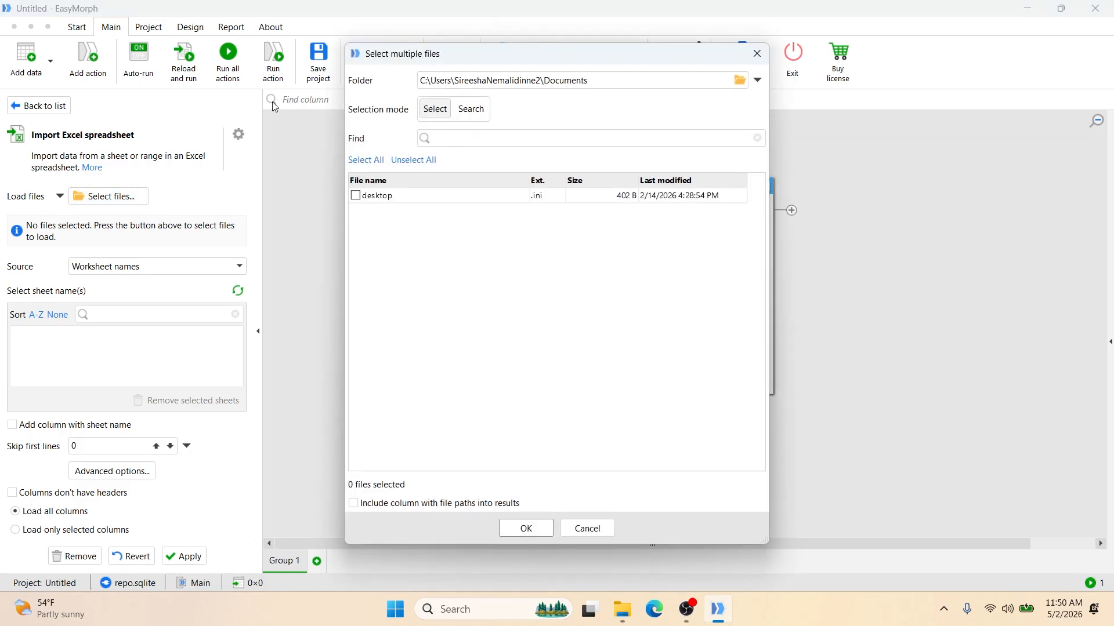
left_click(478, 111)
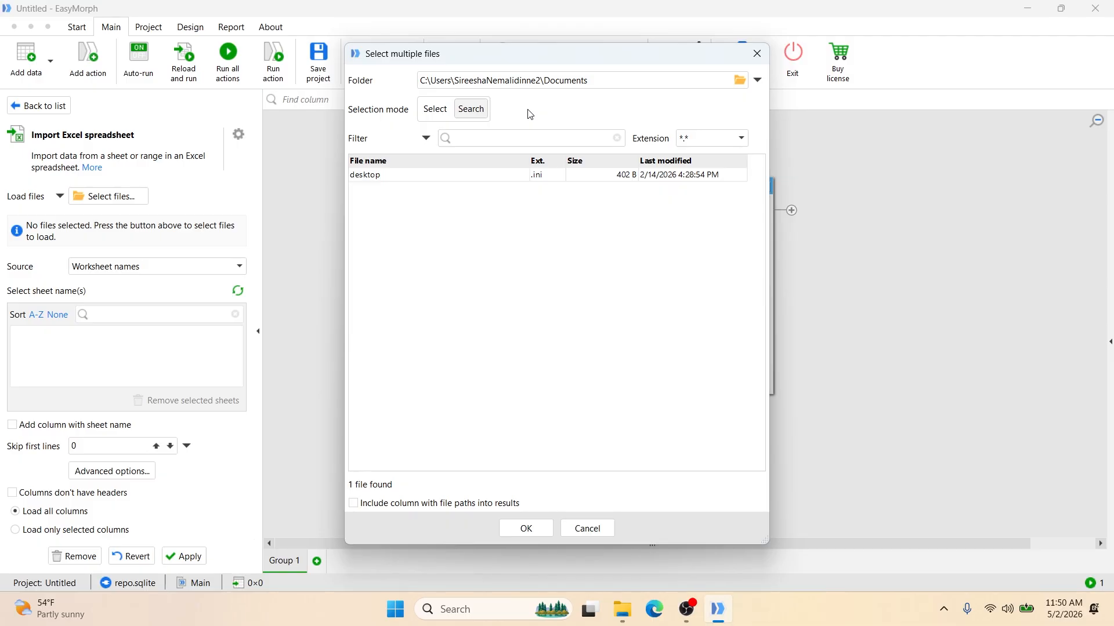
left_click(742, 82)
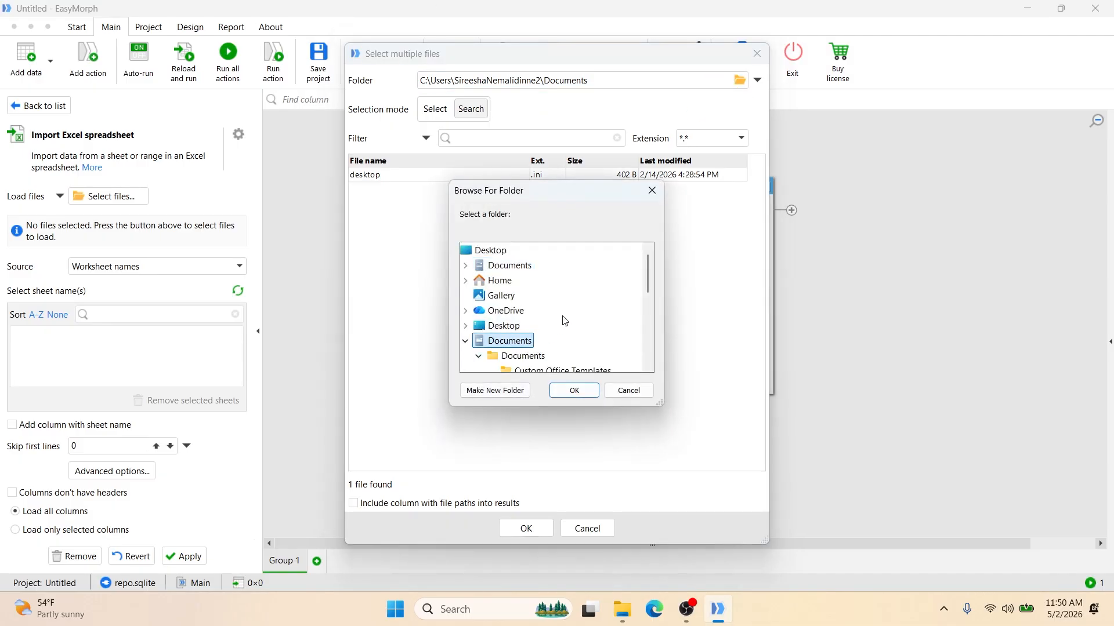
left_click(554, 300)
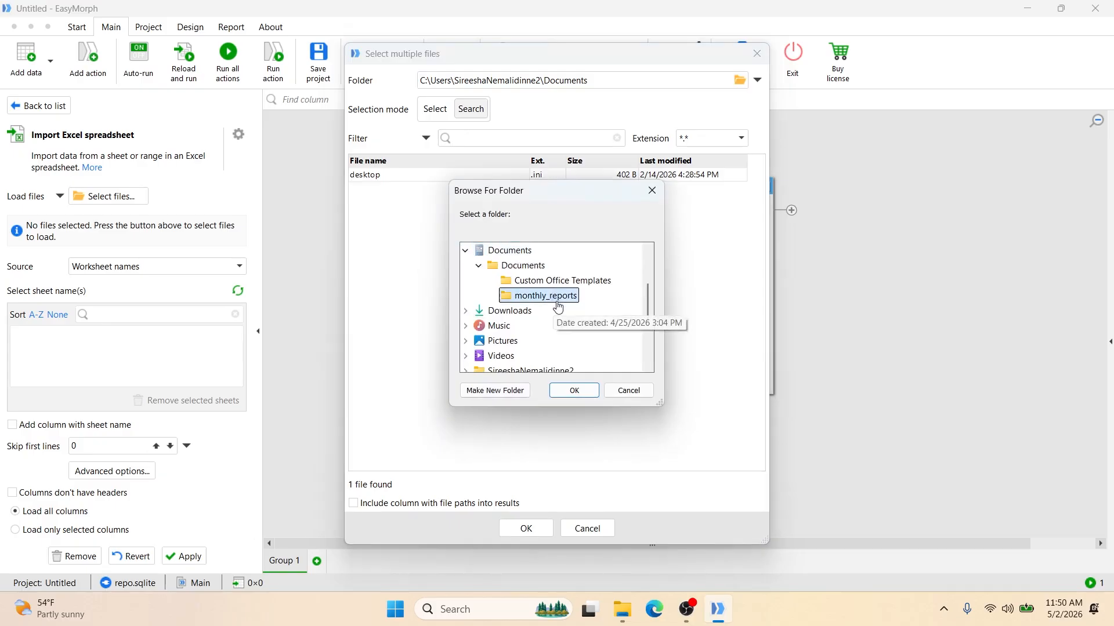
left_click(573, 391)
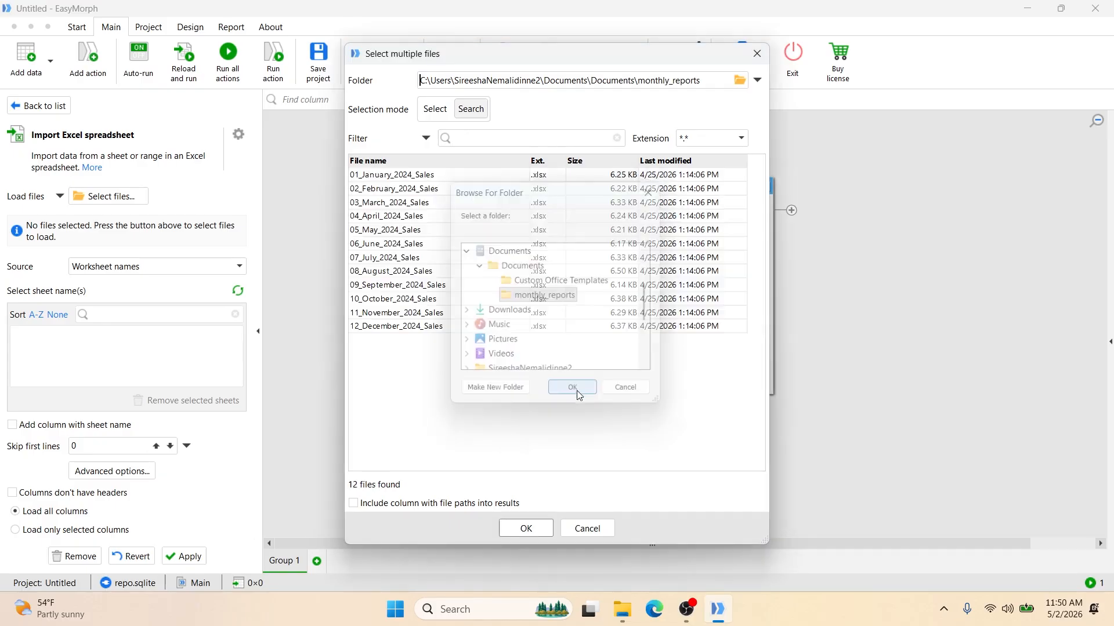
Limit the selected files to *.xlsx with a file path column included in the results, and apply the import
left_click(712, 143)
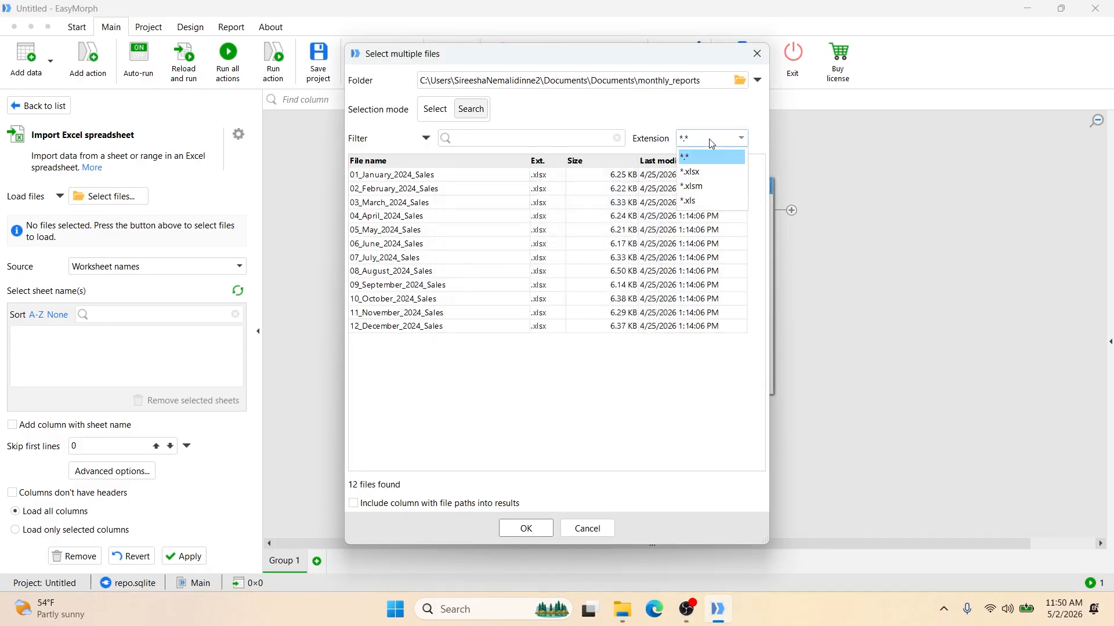
left_click(700, 173)
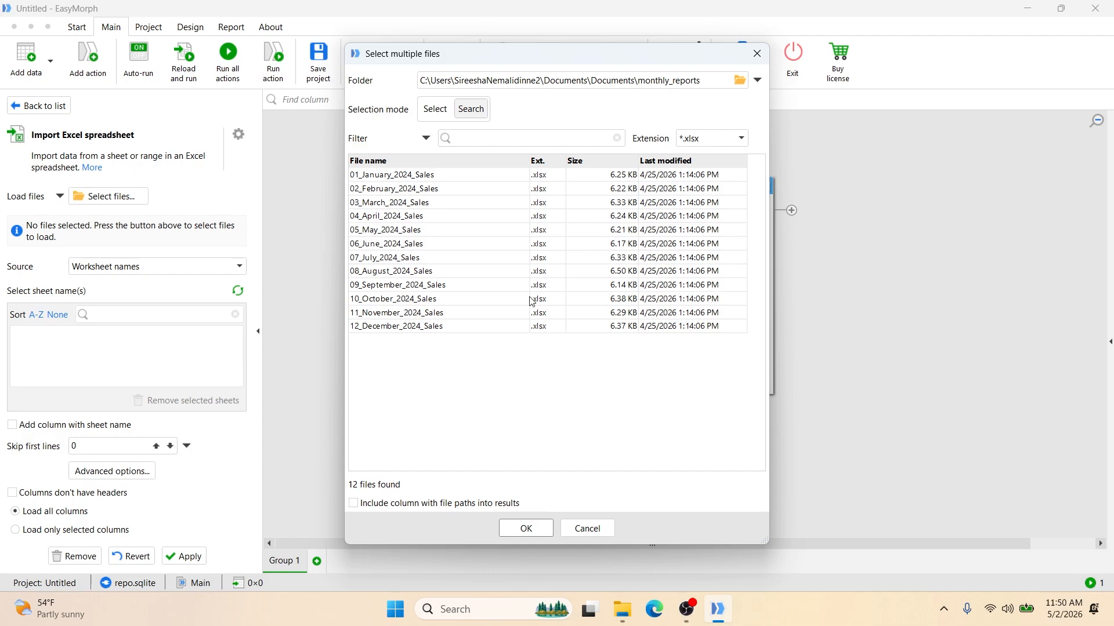
left_click(352, 503)
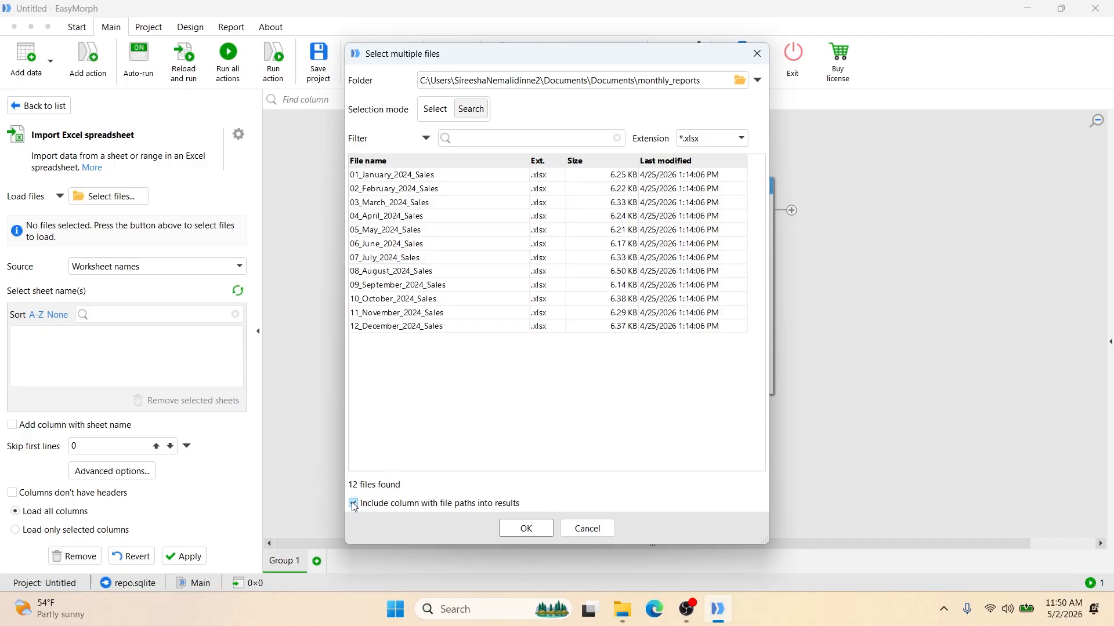
left_click(516, 530)
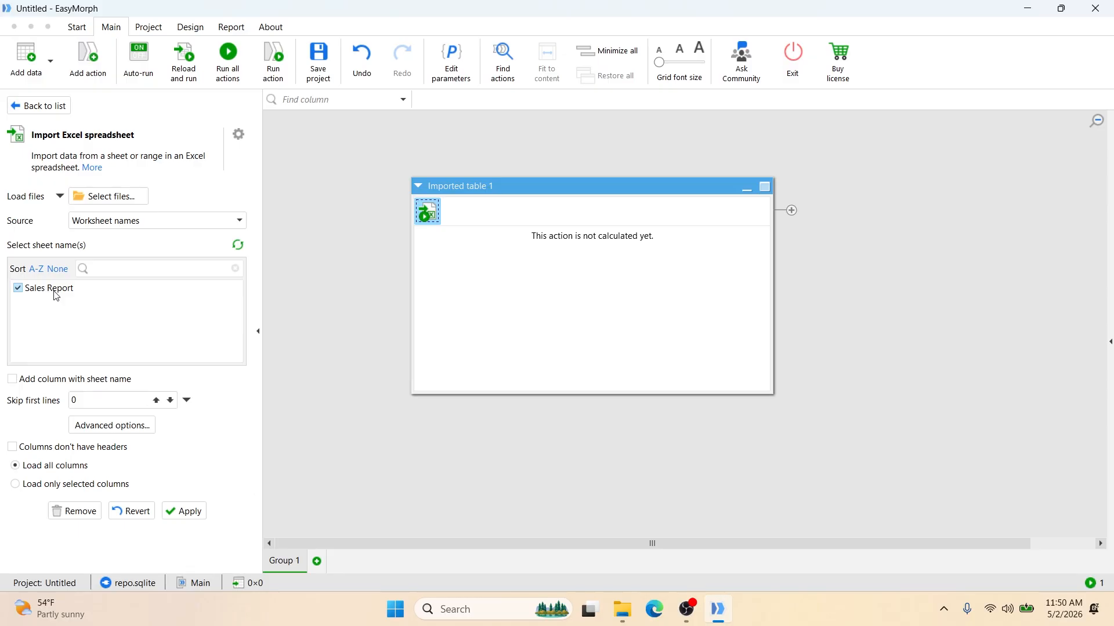
left_click(185, 514)
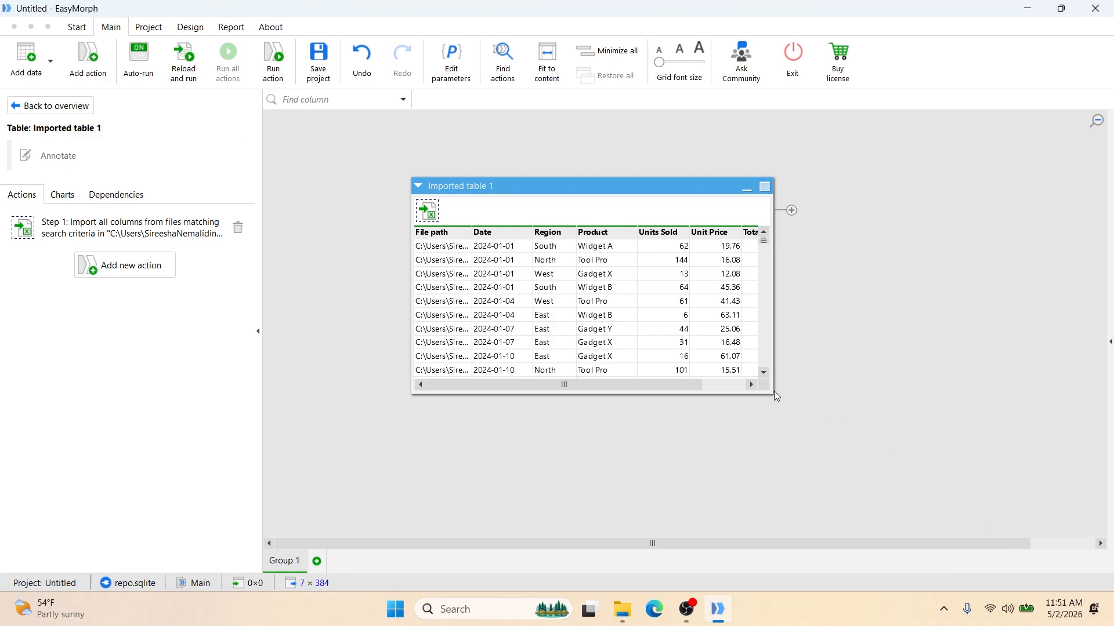
Enlarge the Imported table 1 window to show all its columns and review the combined monthly sales rows
left_click_drag(772, 390, 911, 467)
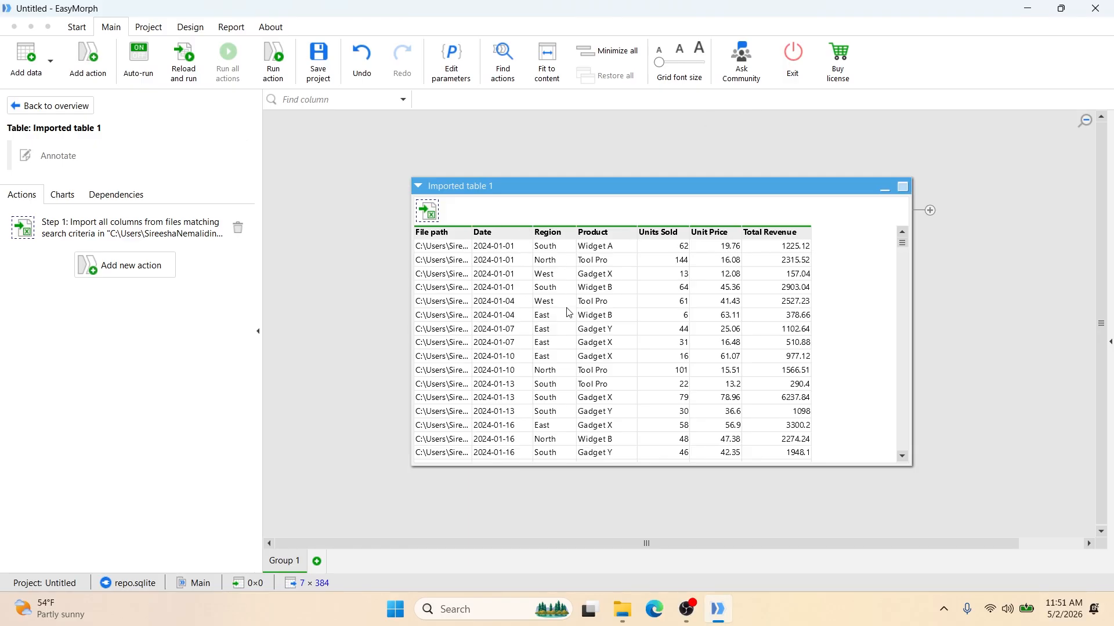
scroll(569, 313, "down", 20)
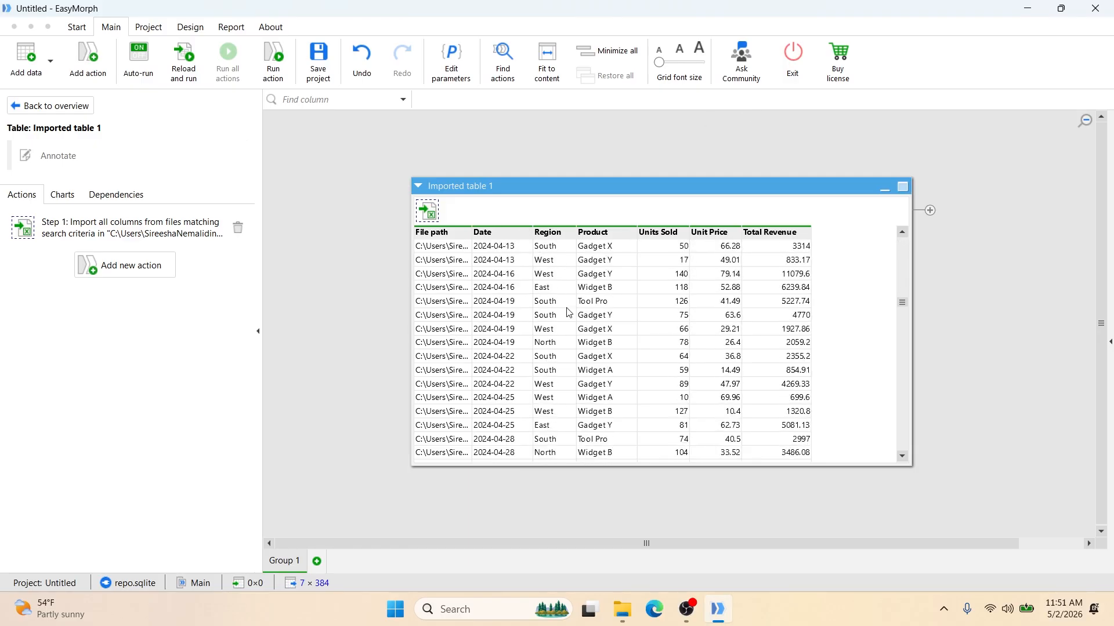
scroll(568, 313, "down", 20)
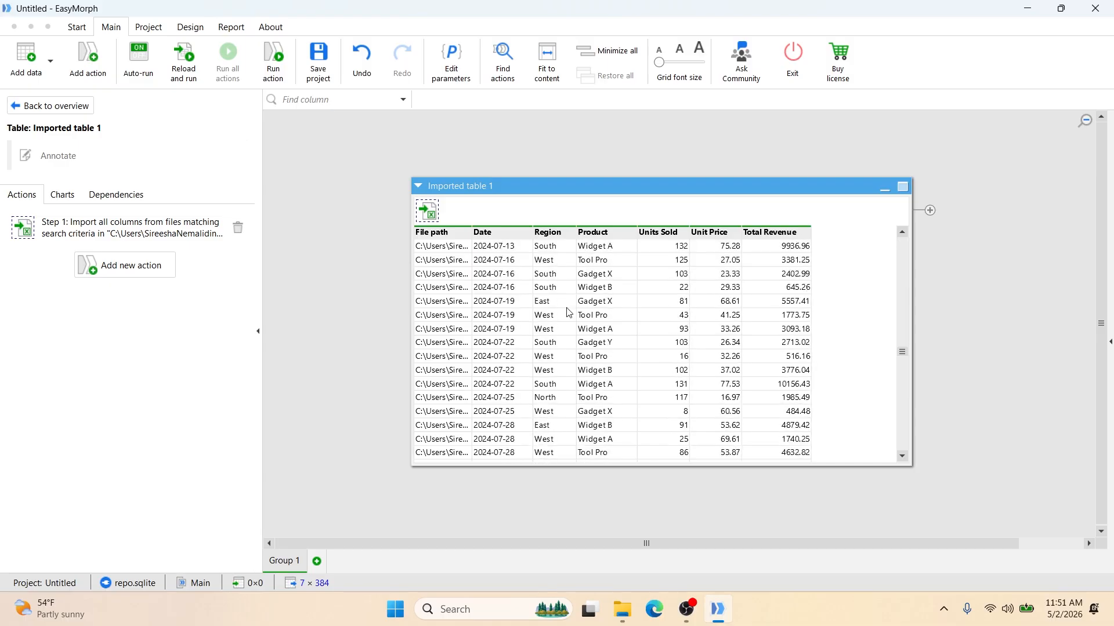
scroll(569, 314, "down", 20)
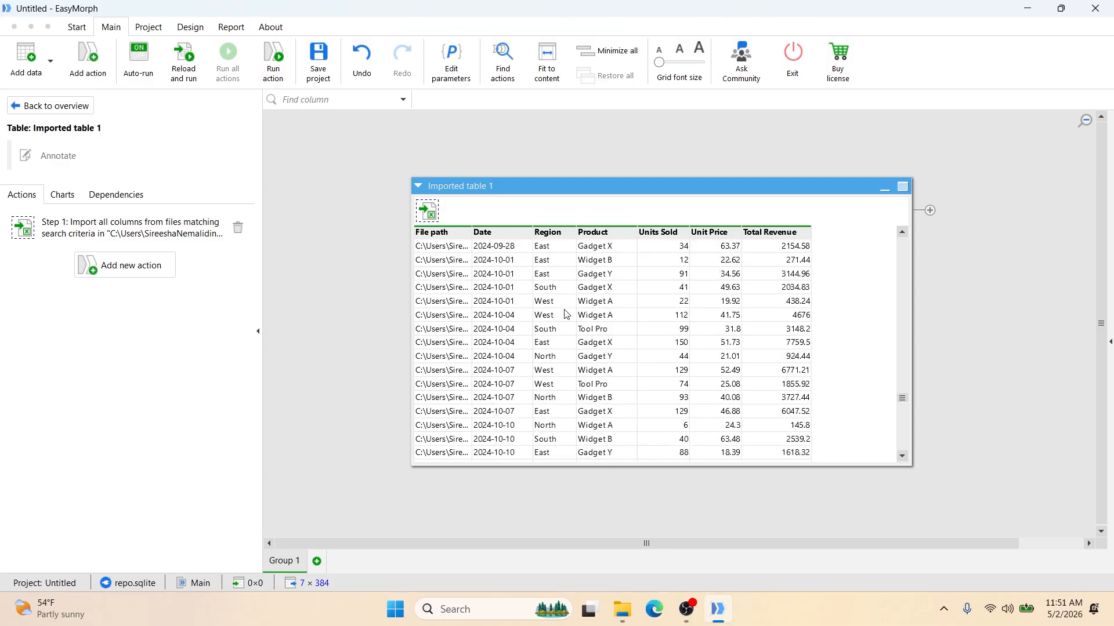
scroll(567, 313, "down", 10)
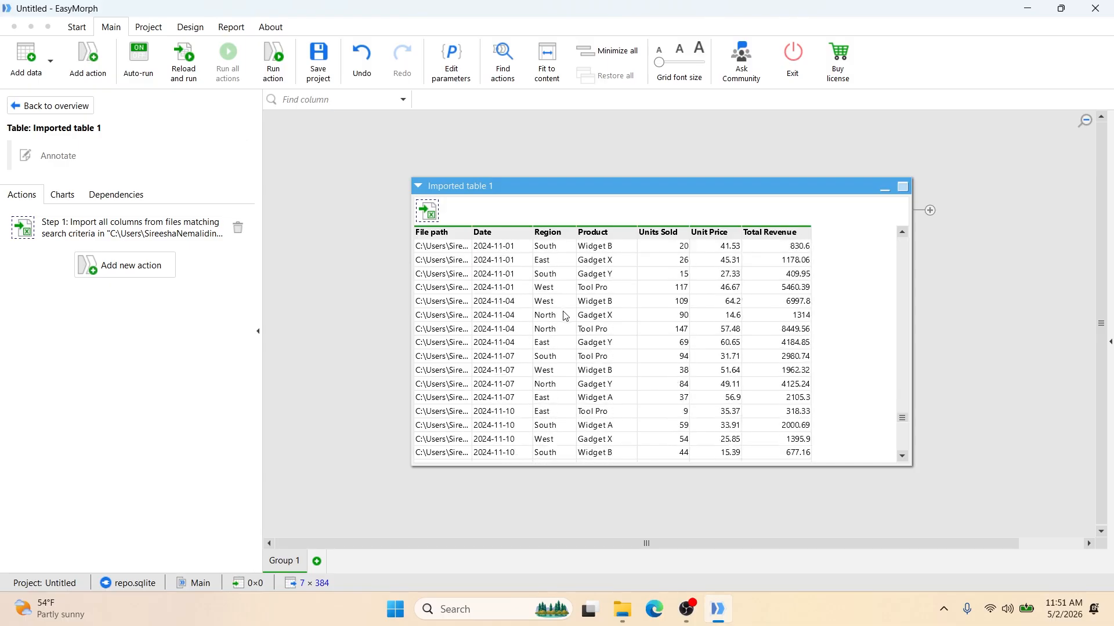
scroll(565, 315, "down", 10)
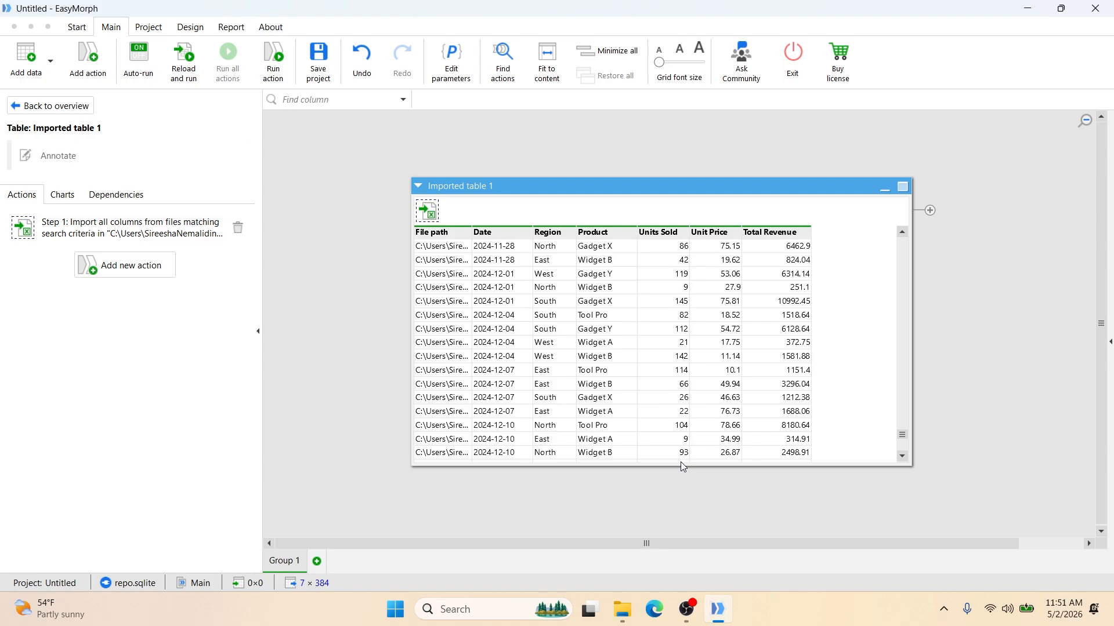
Find the Export into Excel file action and add it to Imported table 1
left_click(92, 63)
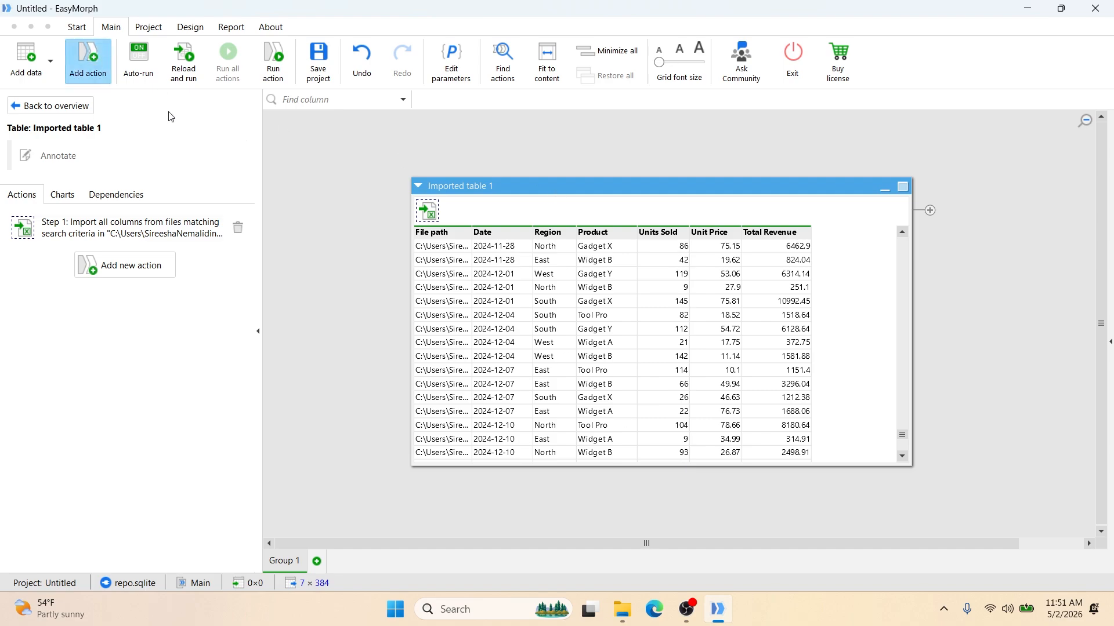
left_click(127, 174)
type("e")
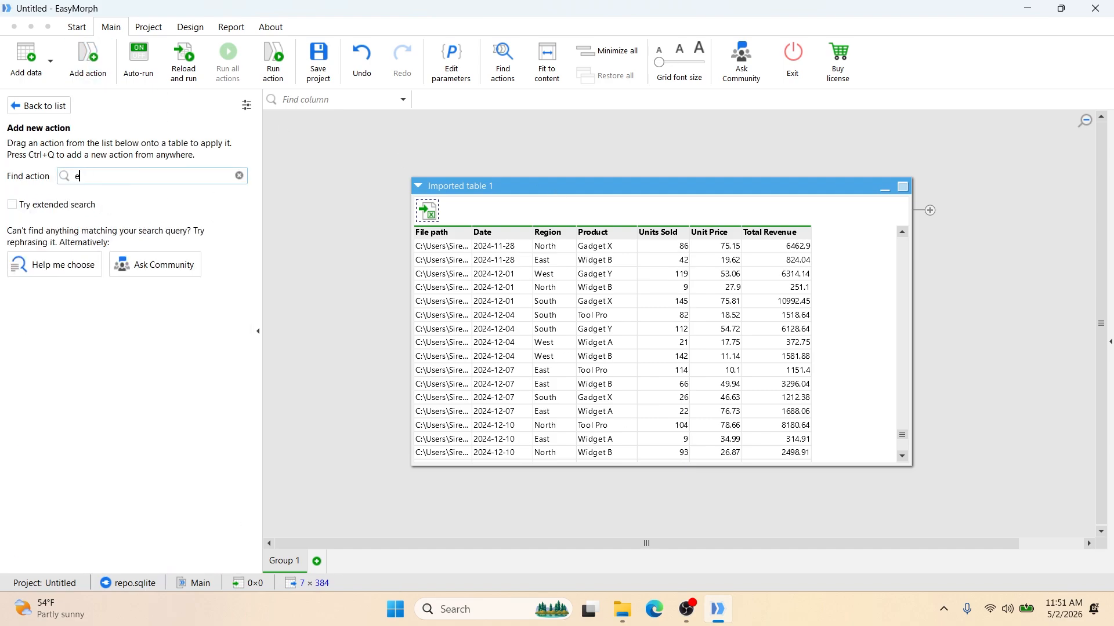
type("xport to exce")
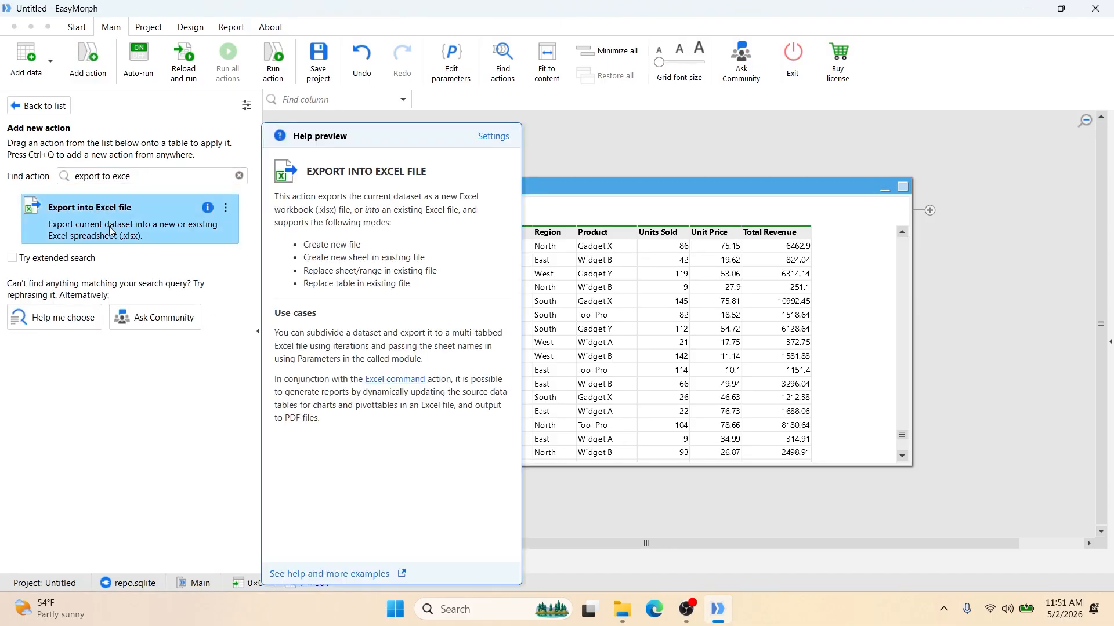
double_click(123, 217)
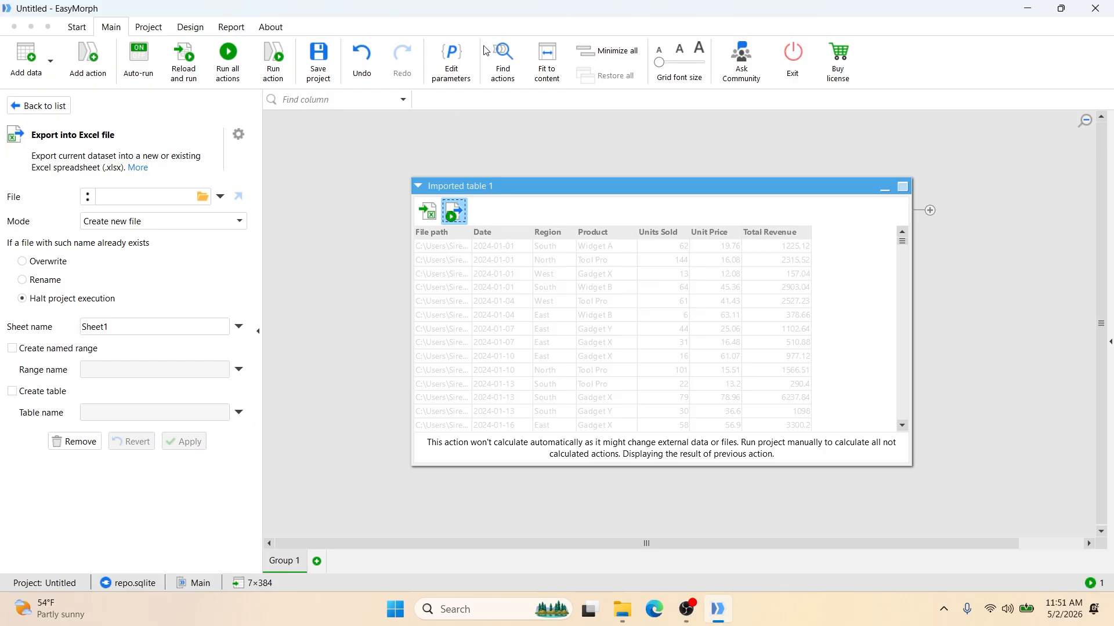
Set the export to a new file named Master_Report_2024 in the monthly_reports folder inside Documents, and run all actions
left_click(204, 198)
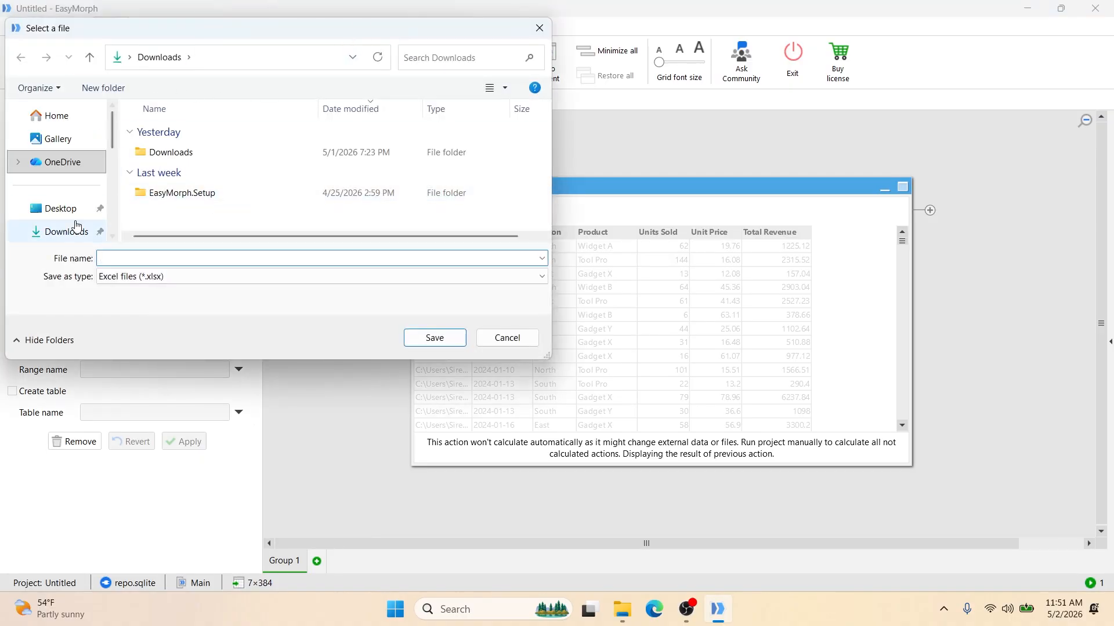
scroll(81, 187, "down", 2)
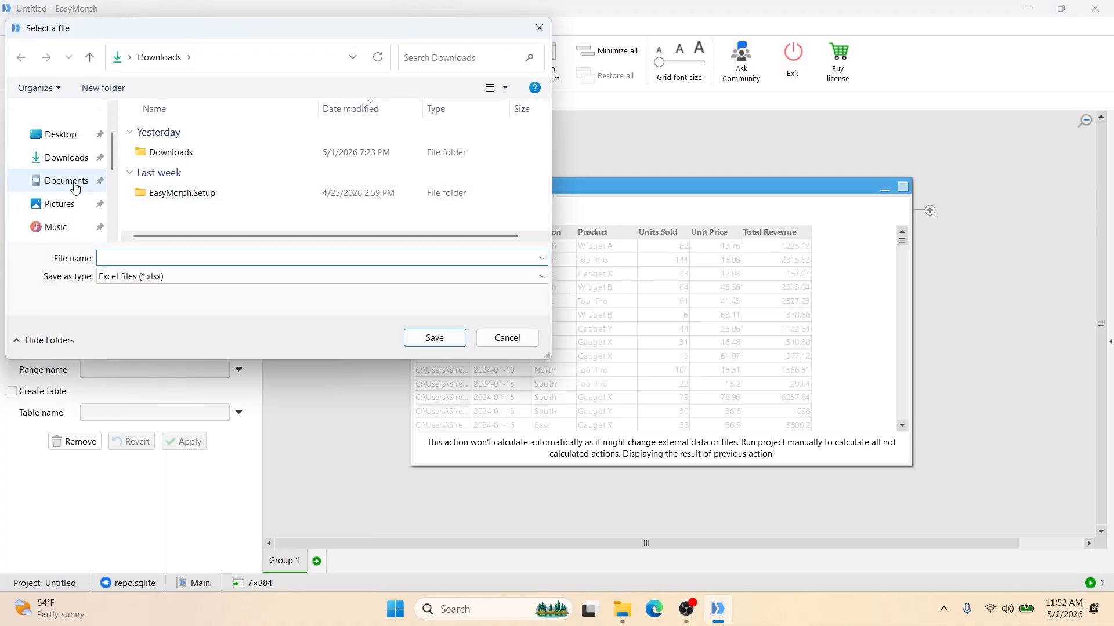
left_click(80, 182)
double_click(177, 153)
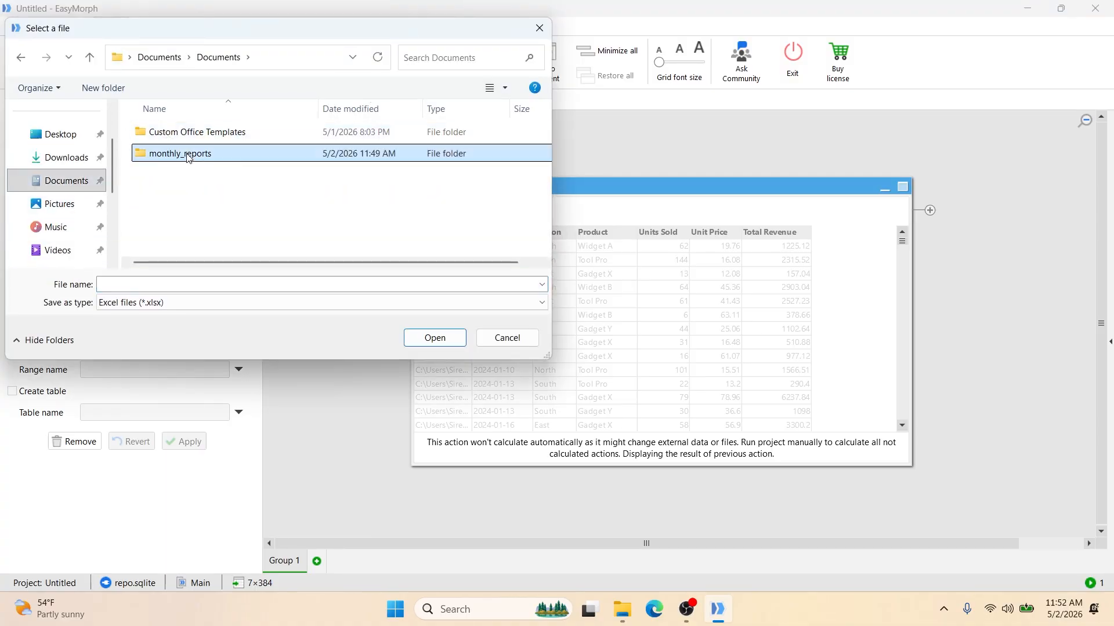
left_click(133, 283)
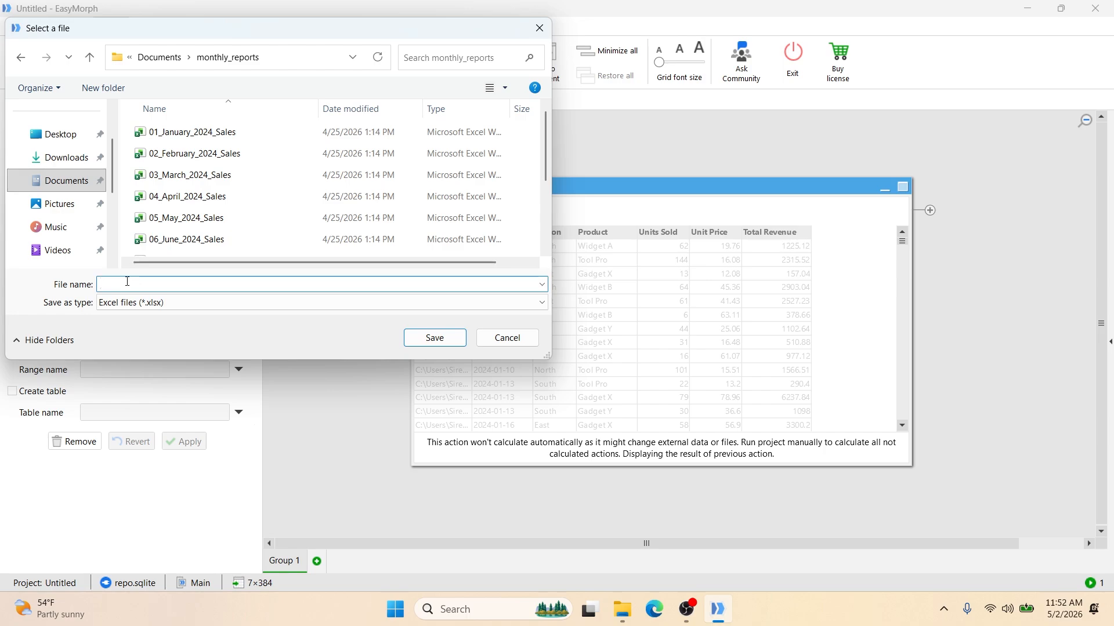
type("Master")
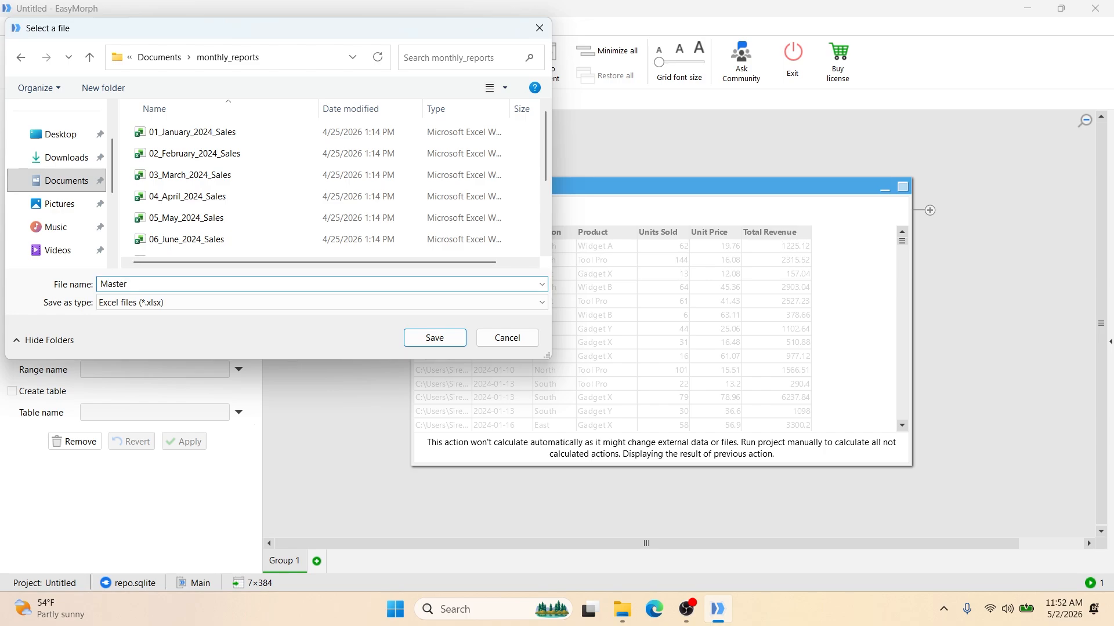
type("_Report_2024")
left_click(436, 339)
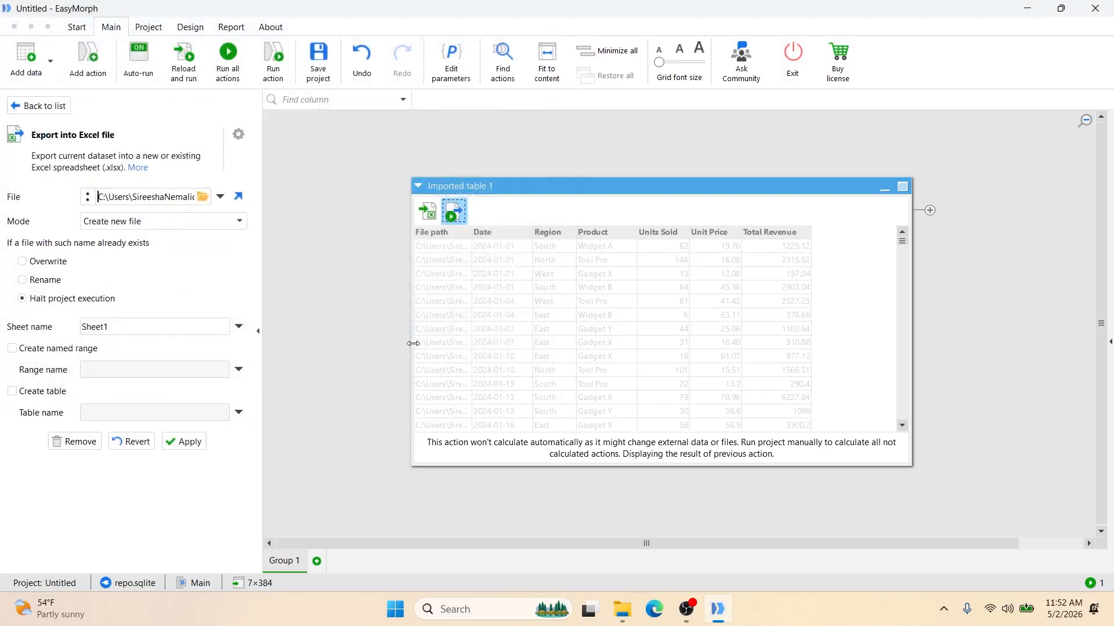
left_click(197, 445)
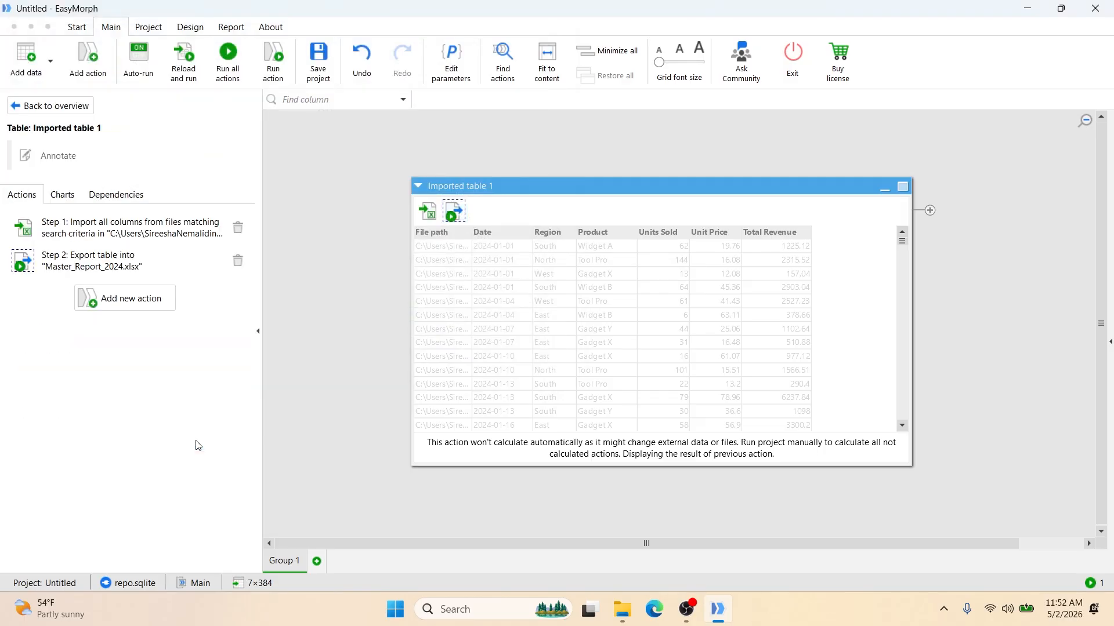
left_click(225, 72)
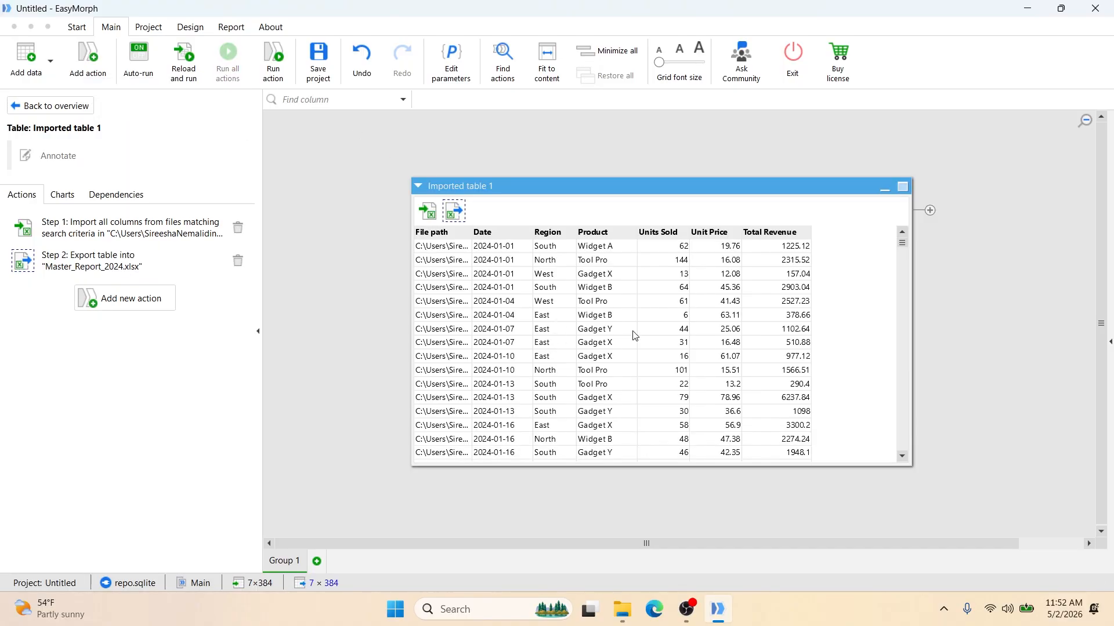
Switch to File Explorer, open Master_Report_2024 in Excel, and review its combined rows through to the end before returning to EasyMorph
left_click(623, 609)
scroll(574, 425, "right", 2)
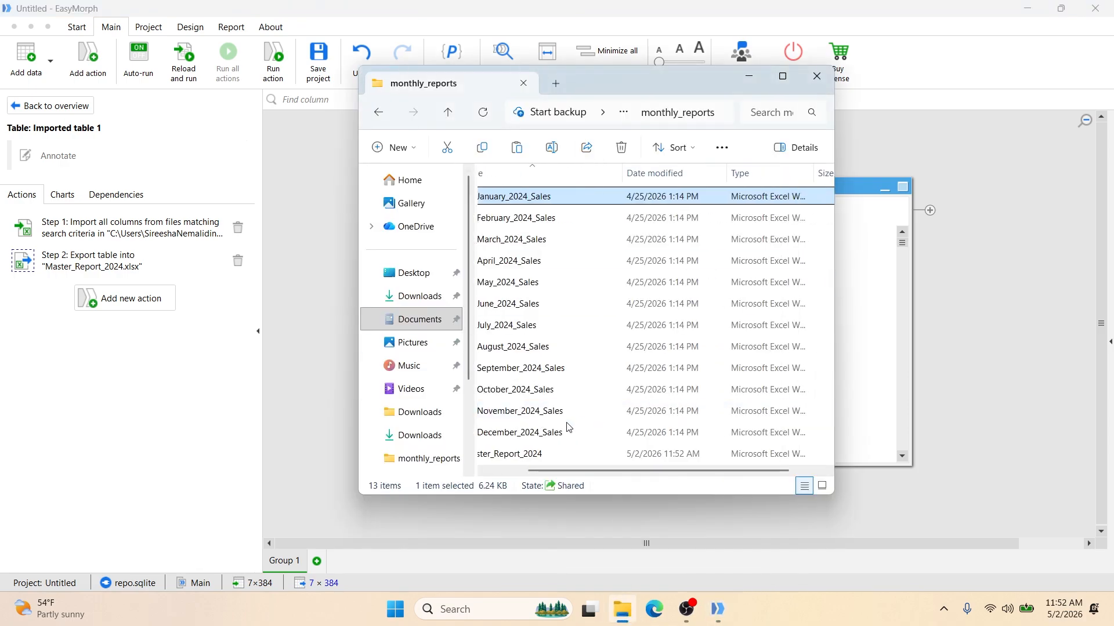
scroll(552, 476, "left", 2)
double_click(557, 453)
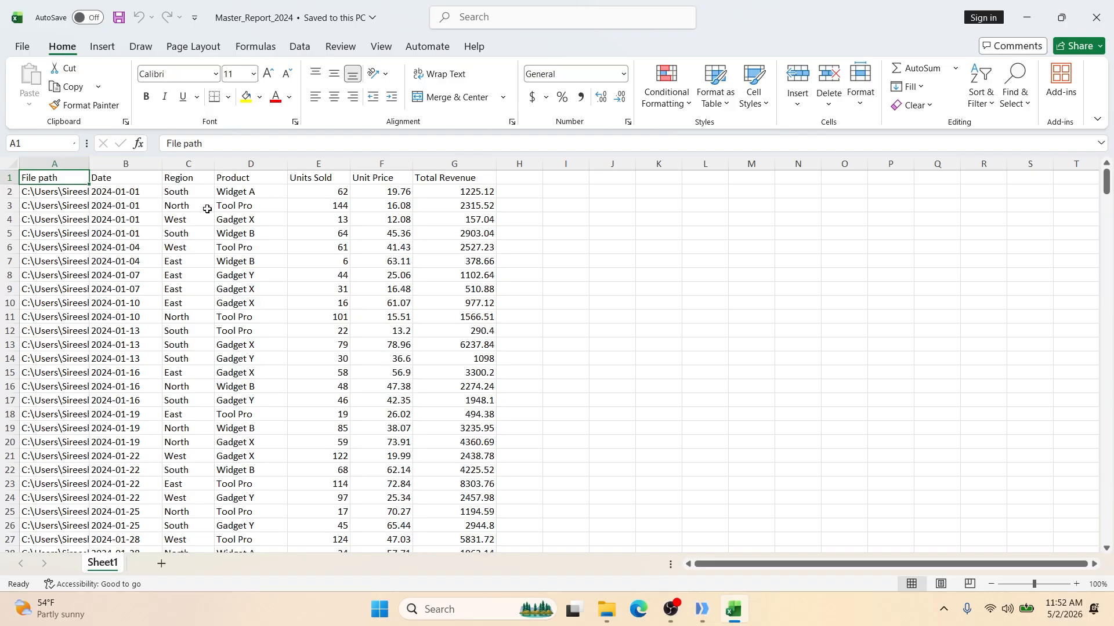
scroll(91, 233, "down", 14)
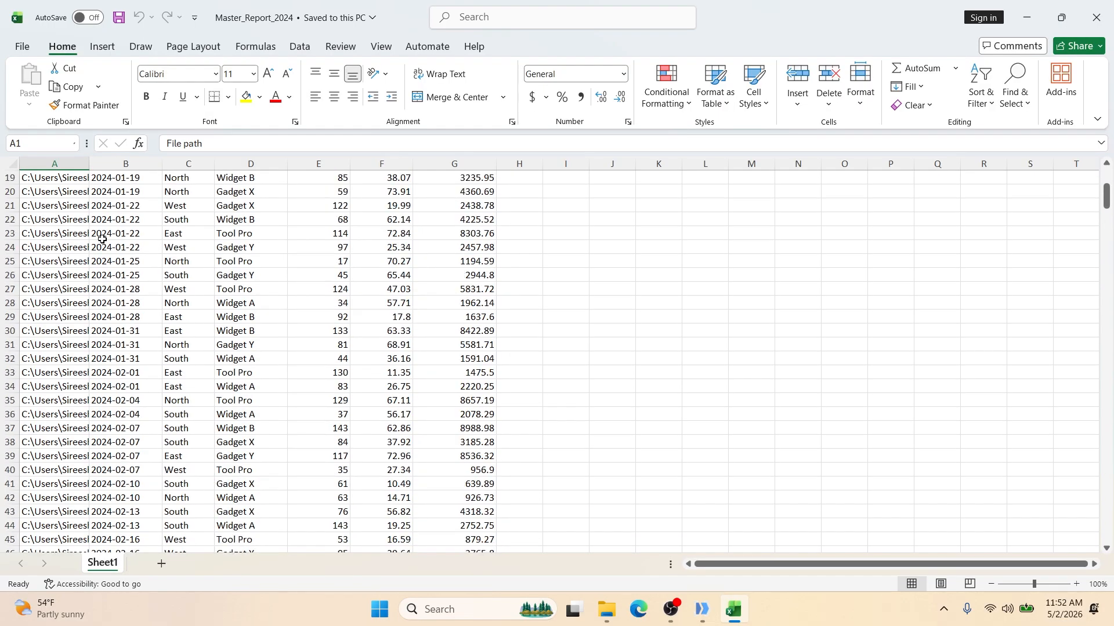
scroll(112, 236, "down", 20)
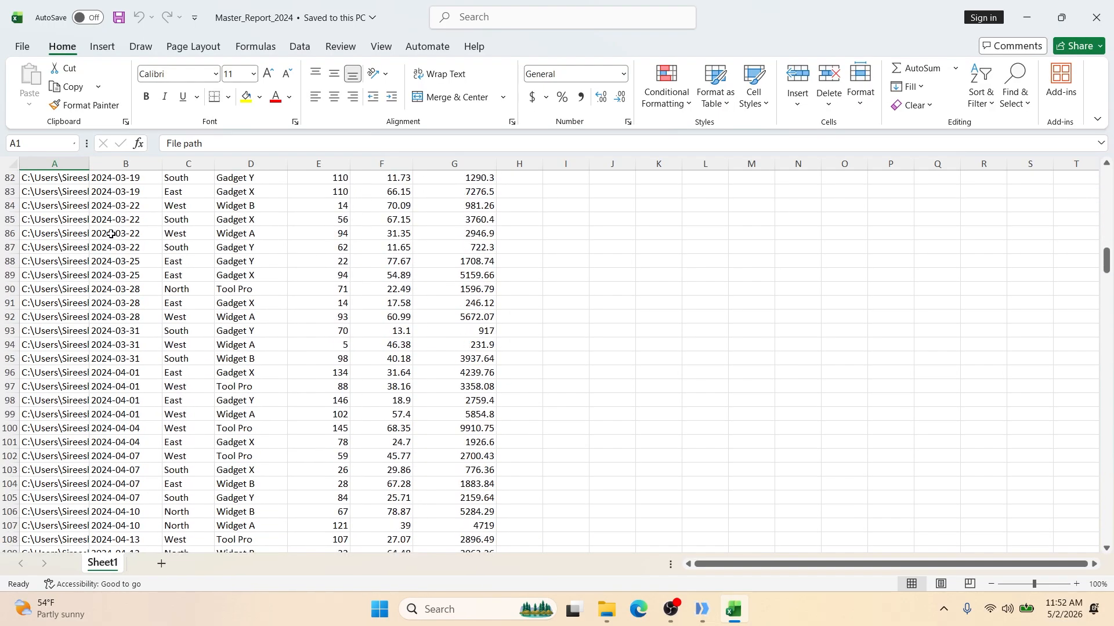
scroll(105, 256, "down", 20)
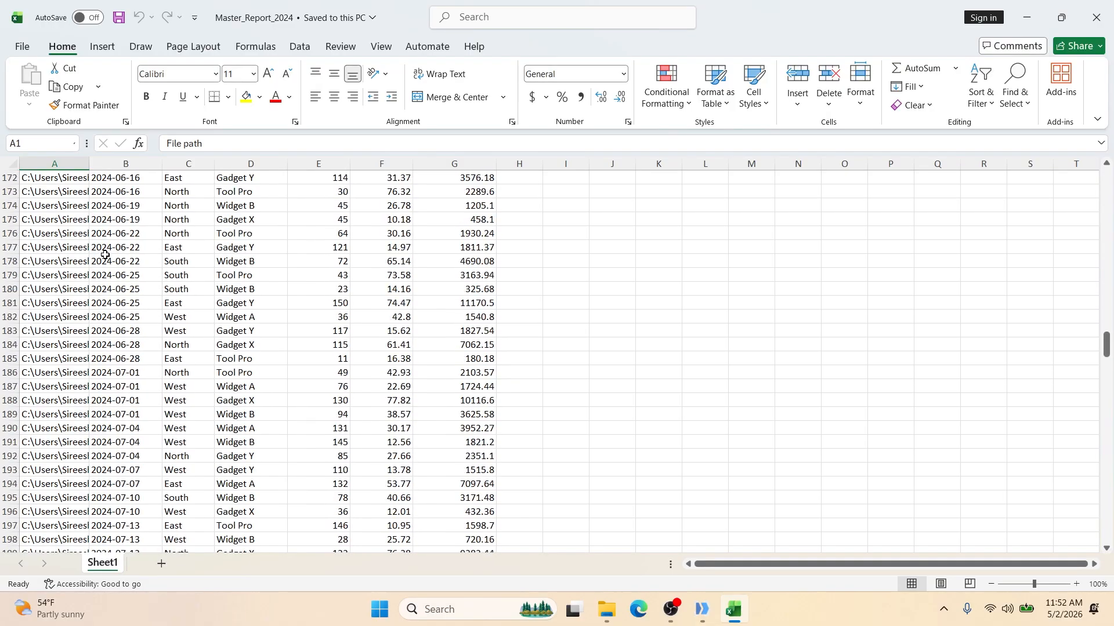
scroll(104, 256, "down", 20)
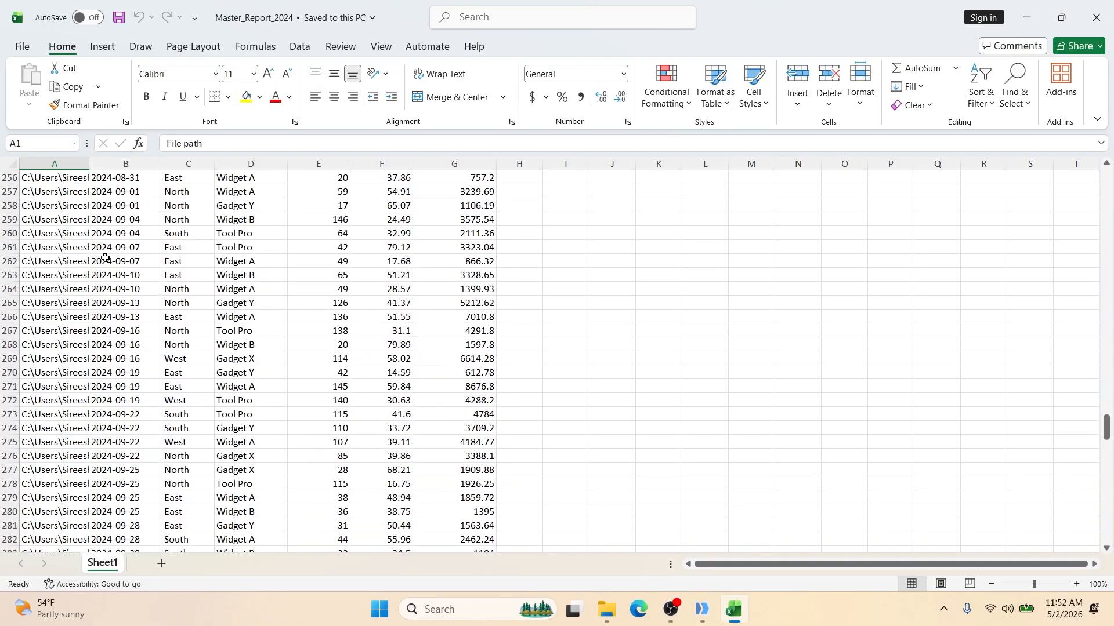
scroll(111, 253, "down", 20)
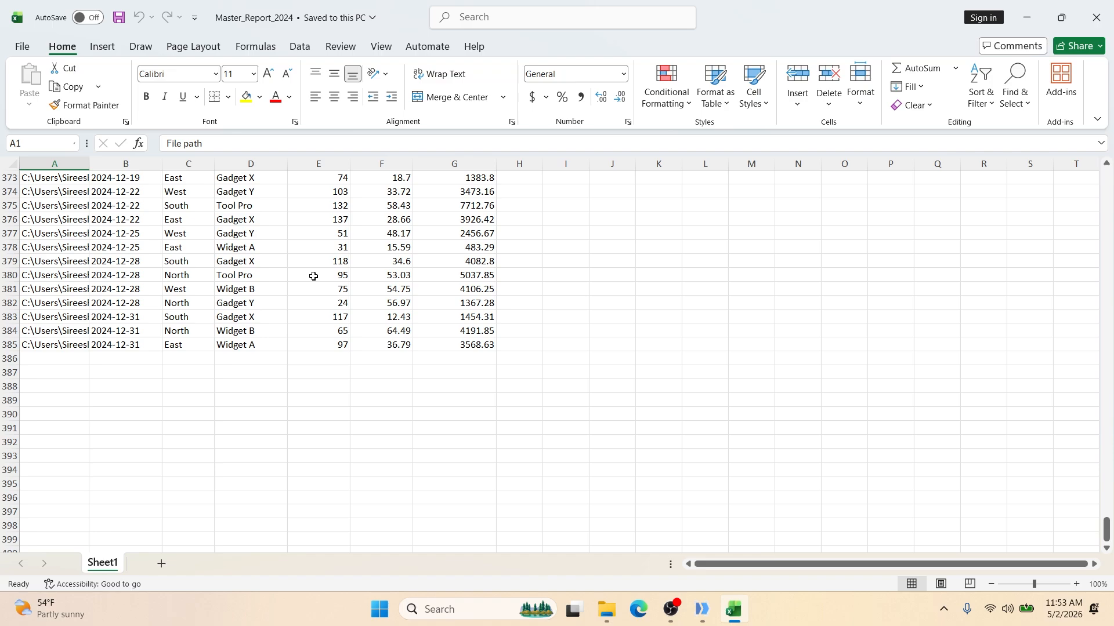
left_click(1096, 17)
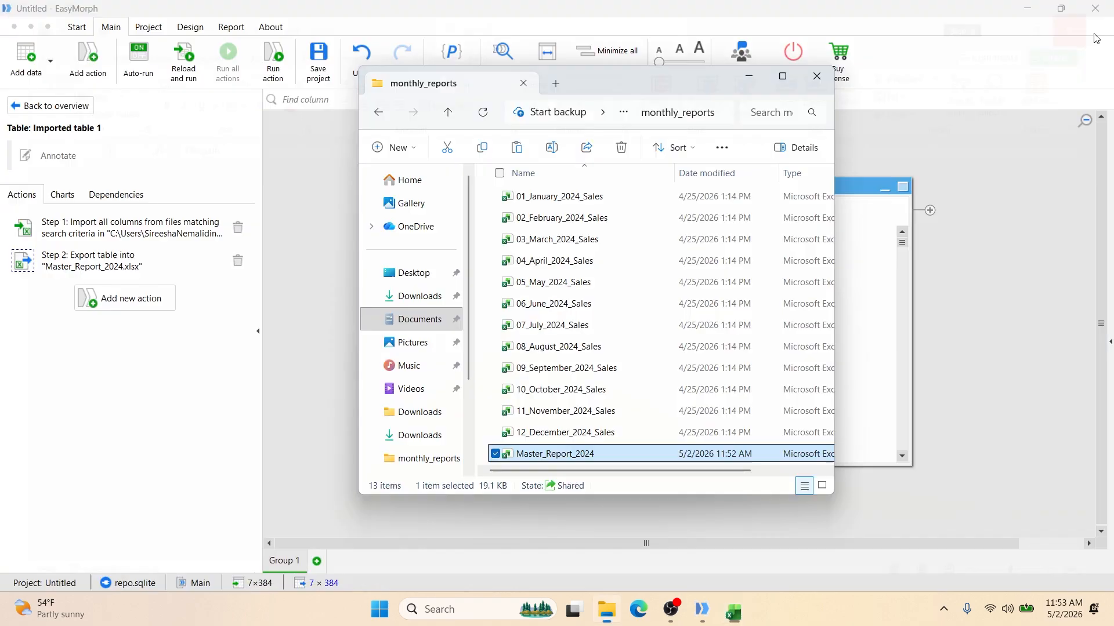
left_click(749, 77)
Save the project as Monthly_Sales_Report in the Downloads folder
left_click(427, 211)
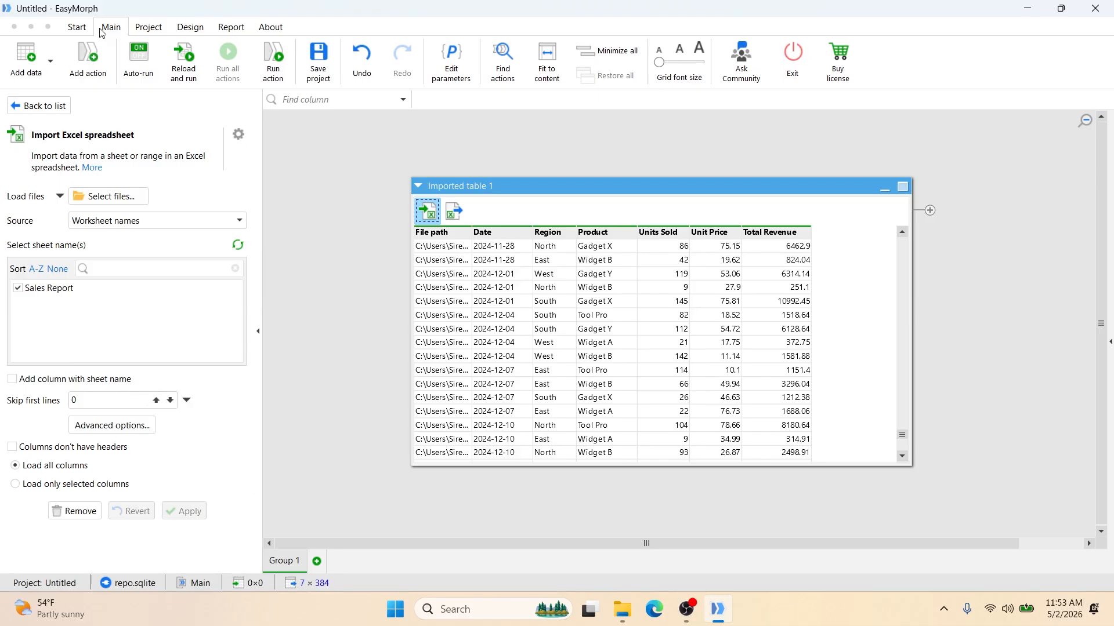
left_click(158, 32)
left_click(124, 62)
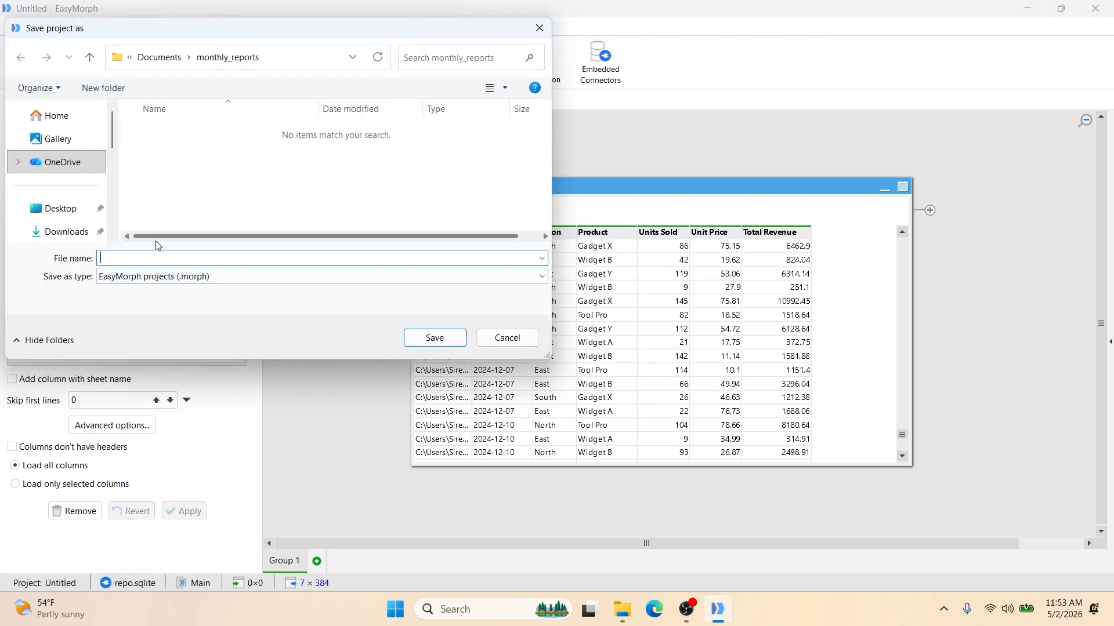
type("Monthly_Sales_Report")
scroll(72, 232, "down", 1)
left_click(72, 231)
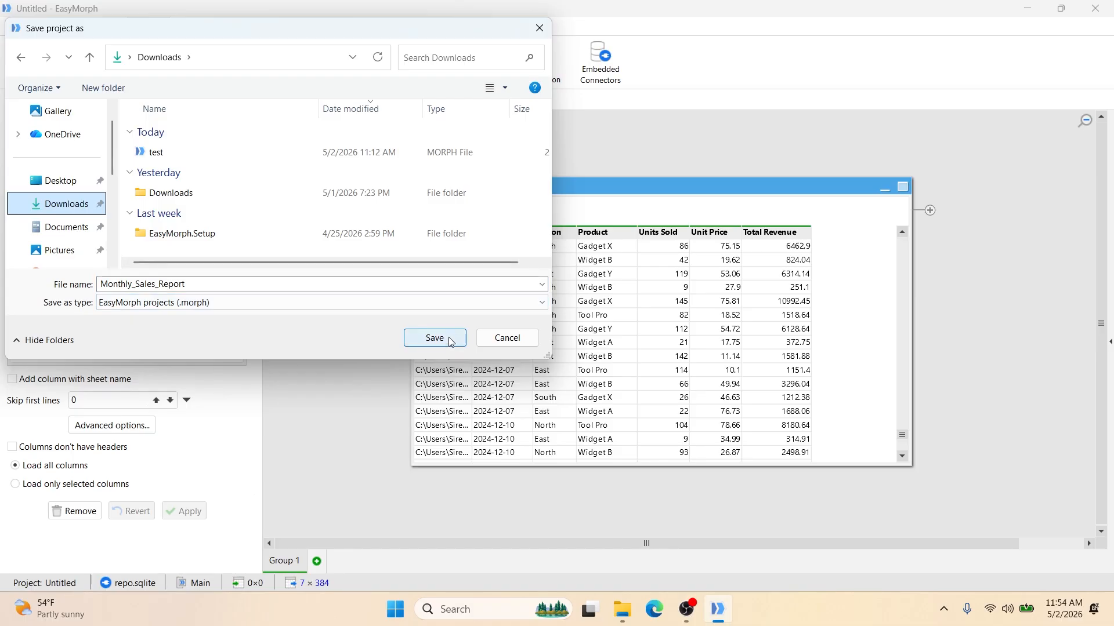
left_click(453, 338)
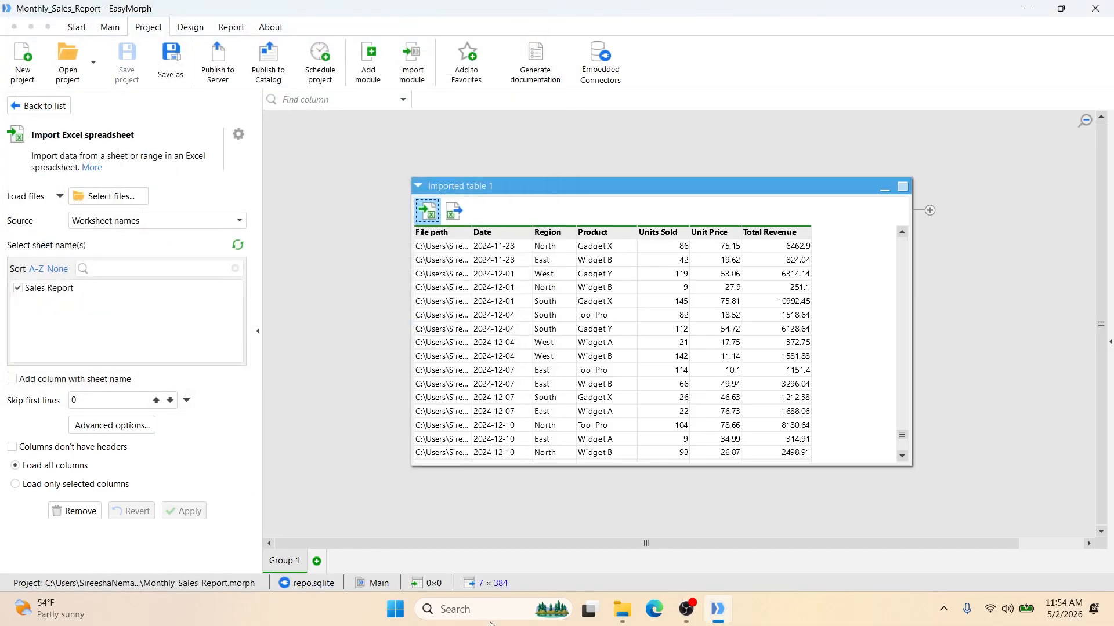
Switch to EasyMorph Launcher and create a new task for the Monthly_Sales_Report project from Downloads
left_click(484, 602)
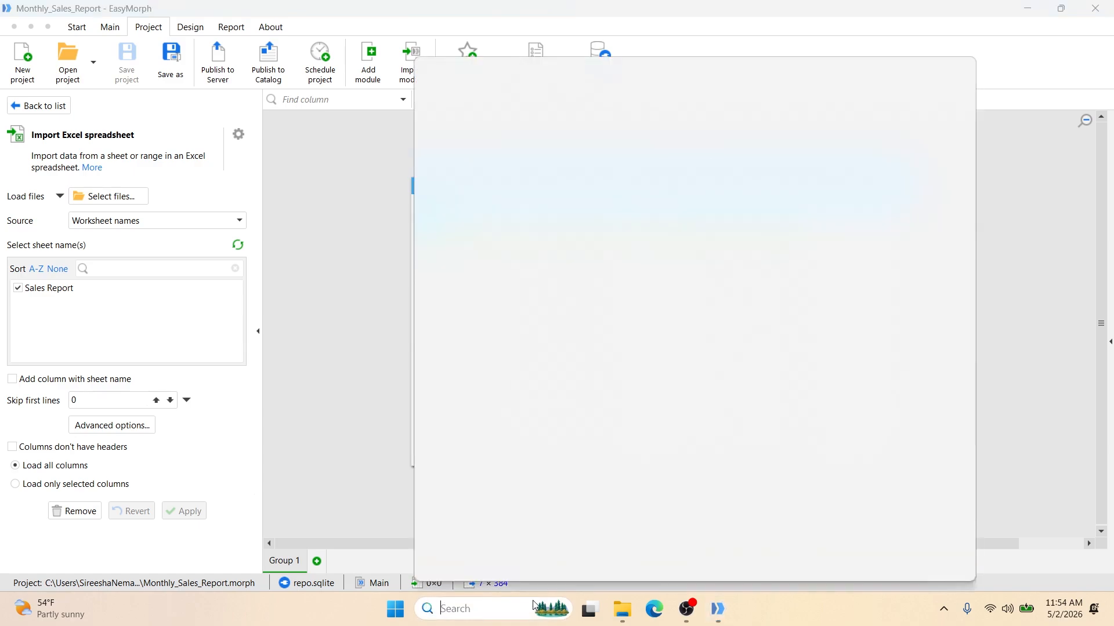
left_click(511, 247)
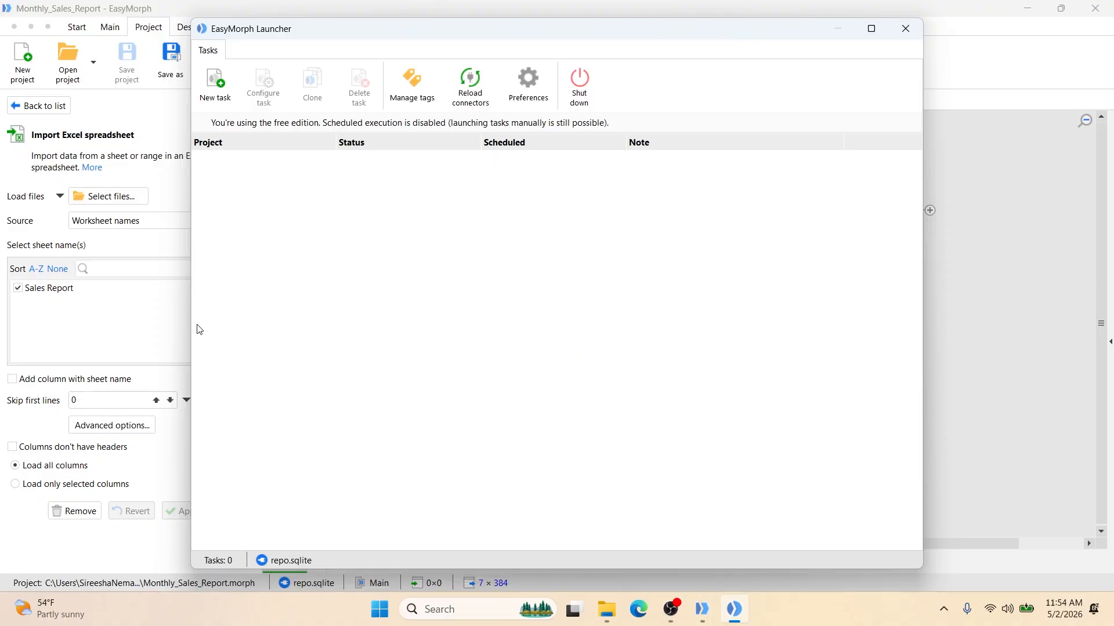
left_click(215, 85)
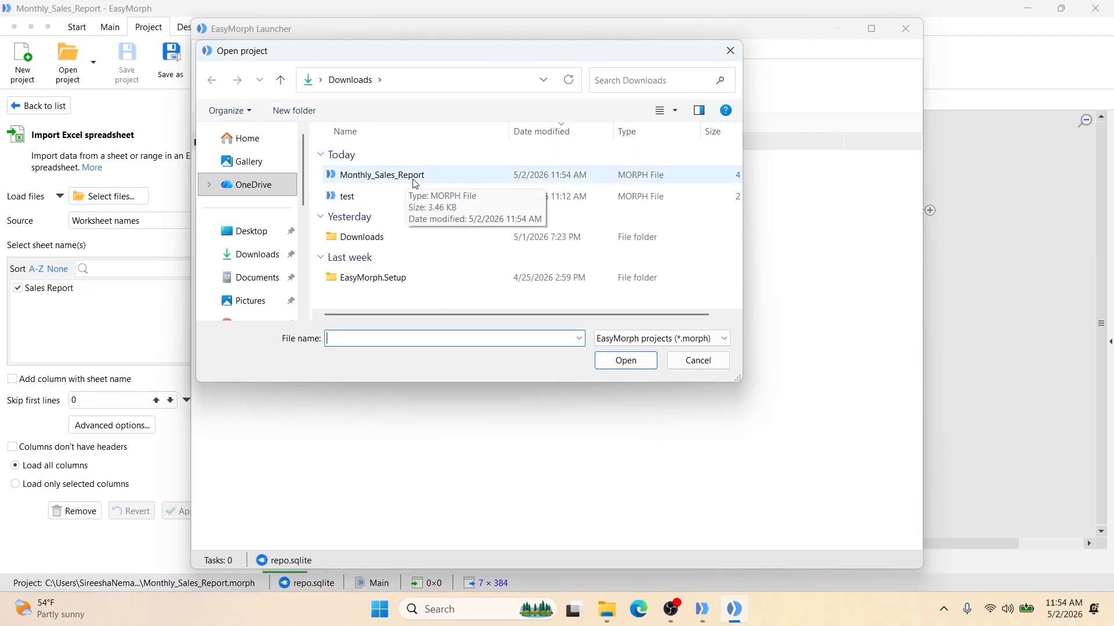
left_click(414, 180)
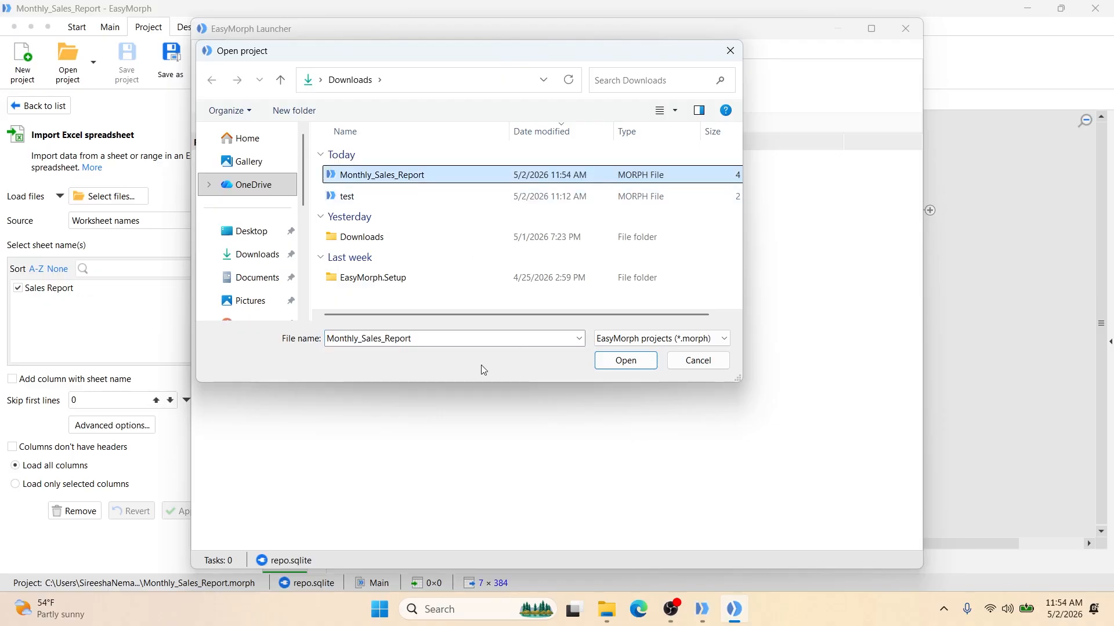
left_click(623, 361)
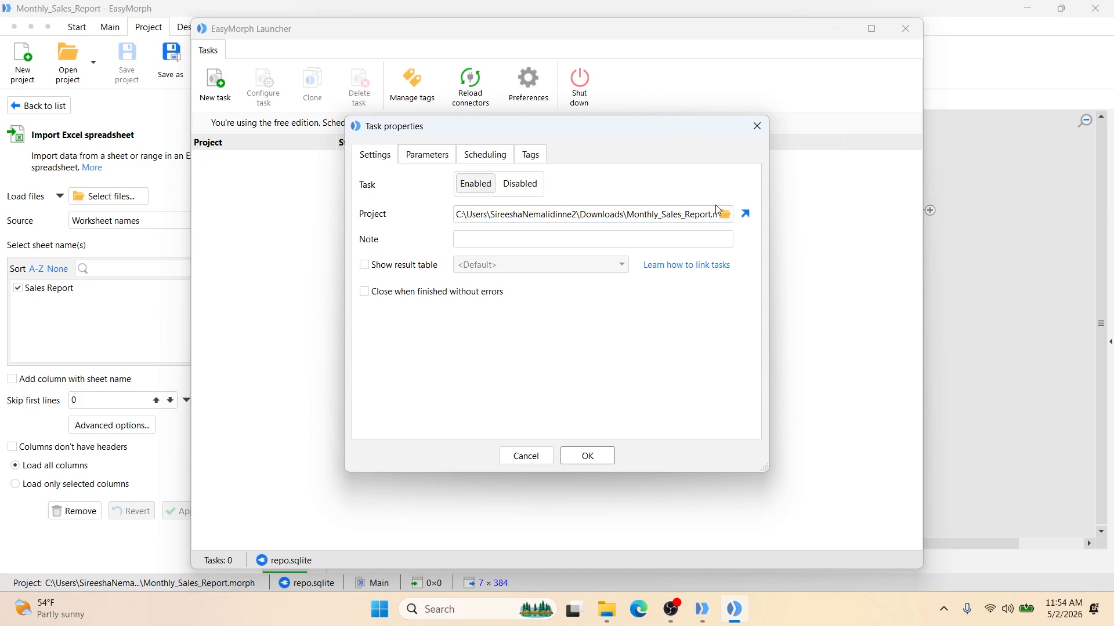
Schedule the task with the Daily option for Mondays at 8:00 AM, save it, and close the Launcher
left_click(485, 157)
left_click(475, 187)
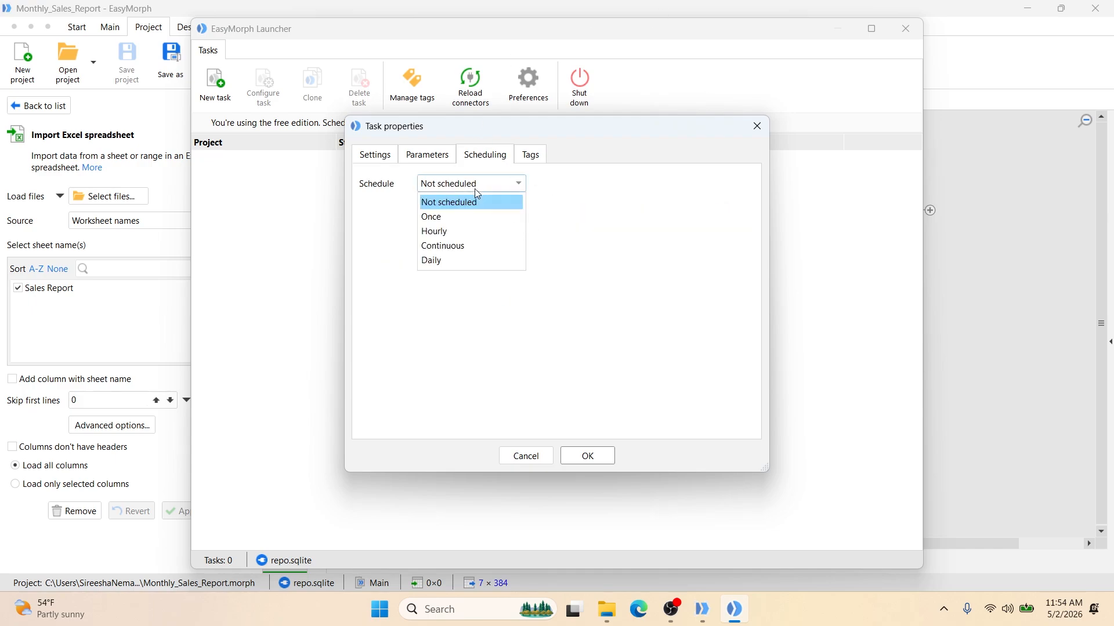
left_click(450, 262)
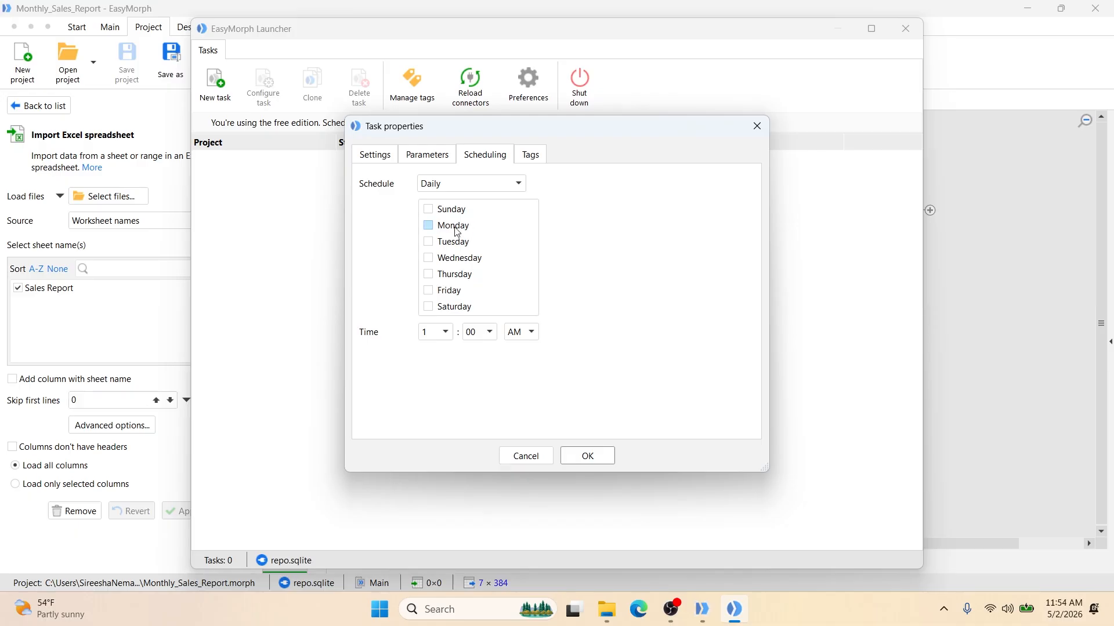
left_click(457, 232)
left_click(445, 333)
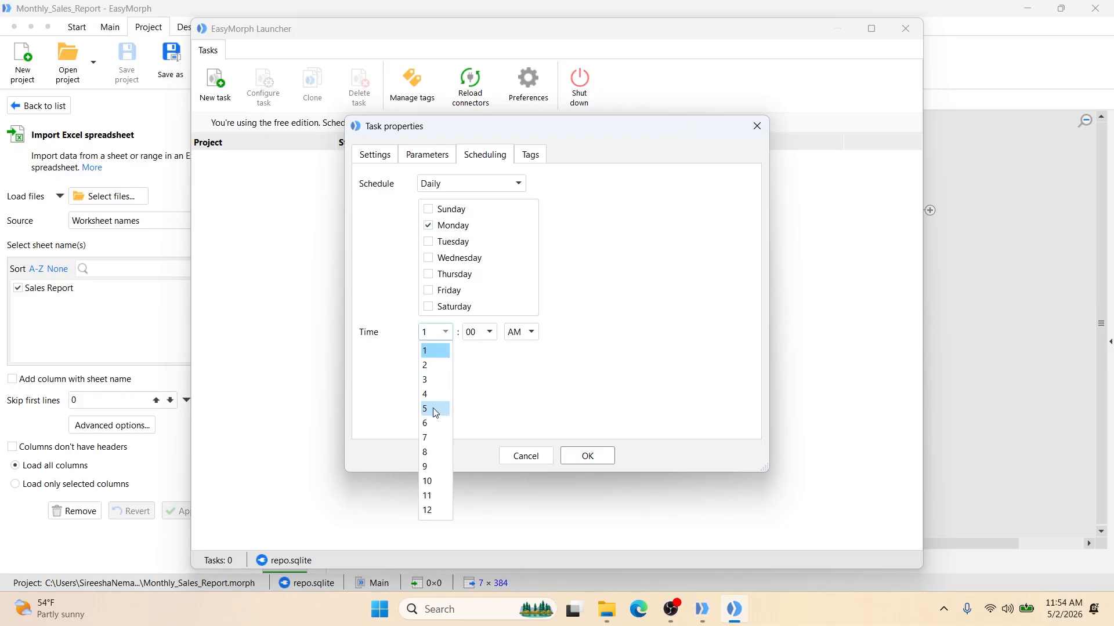
left_click(434, 451)
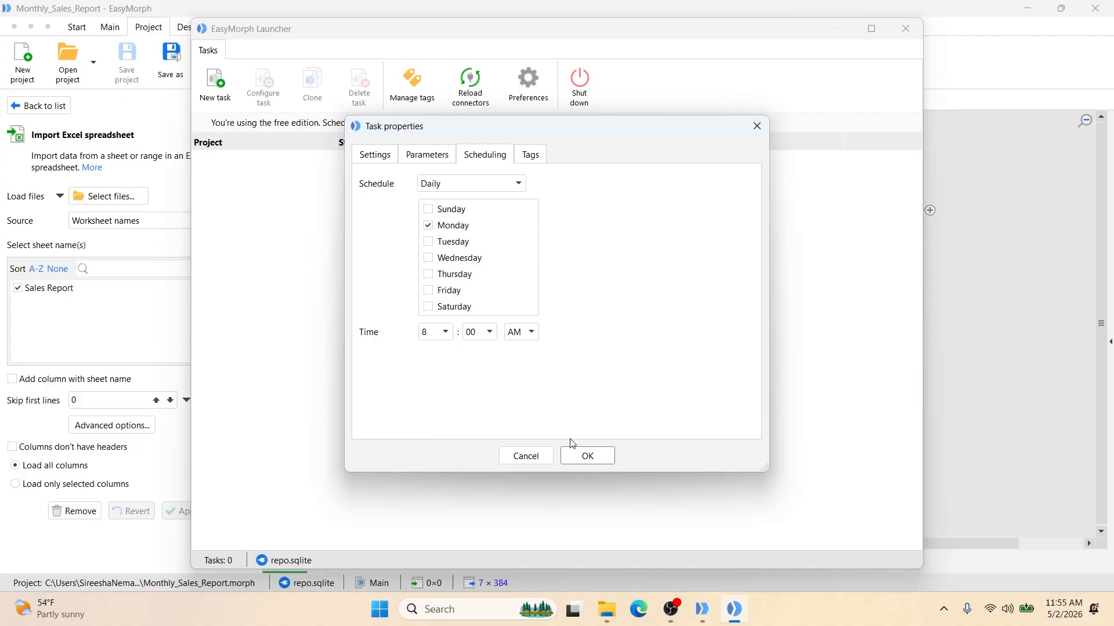
left_click(589, 456)
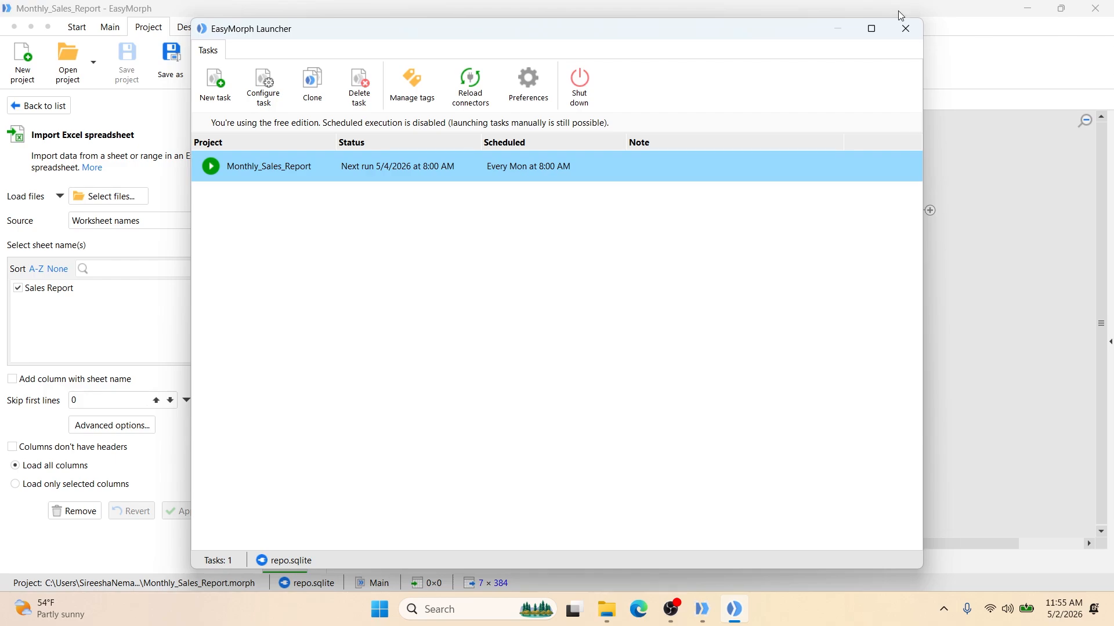
left_click(905, 28)
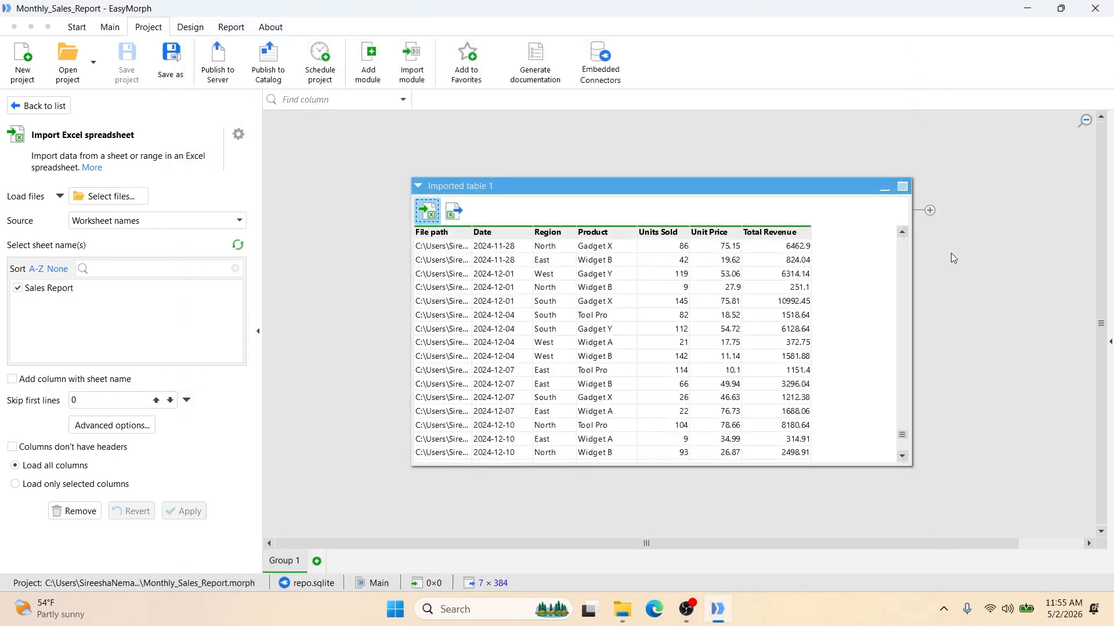